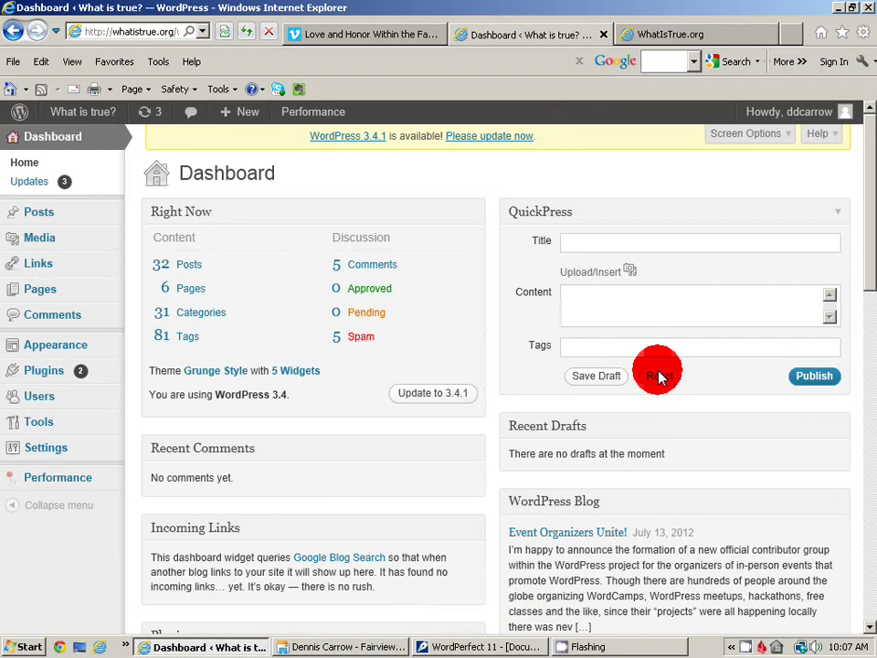
Check the live WhatIsTrue.org site, then go to the Posts Categories page.
click(658, 34)
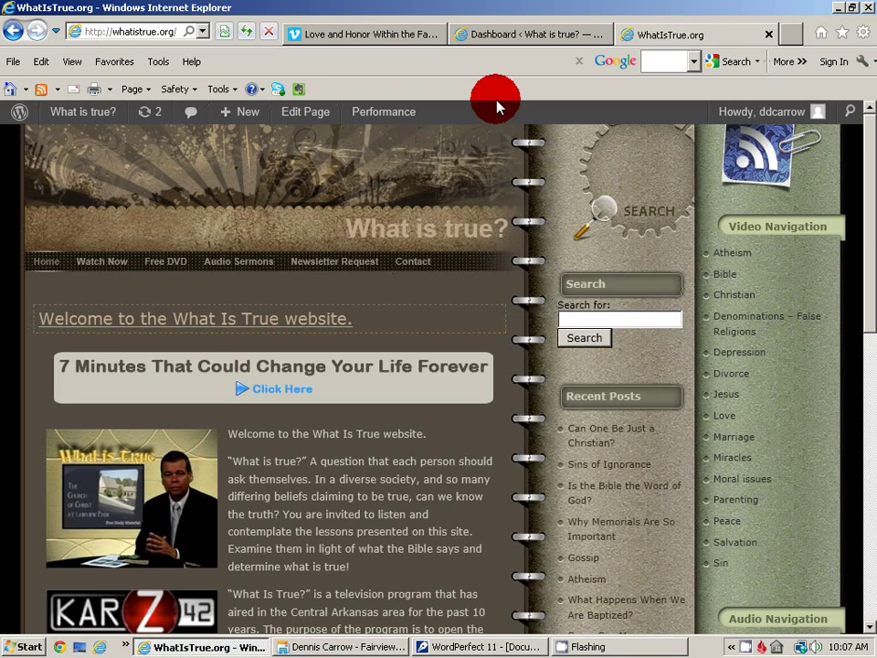
click(499, 34)
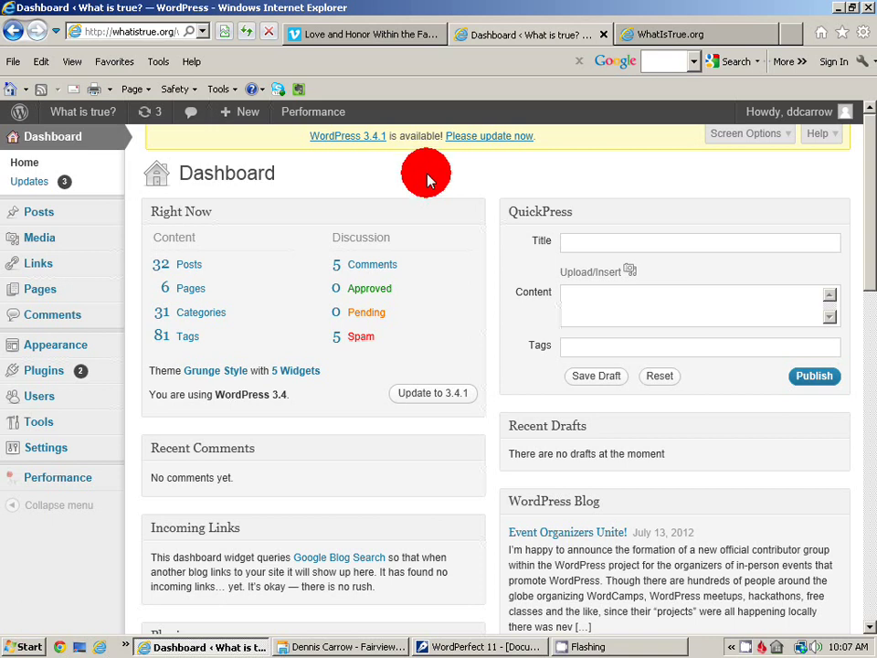
mouse_move(38, 212)
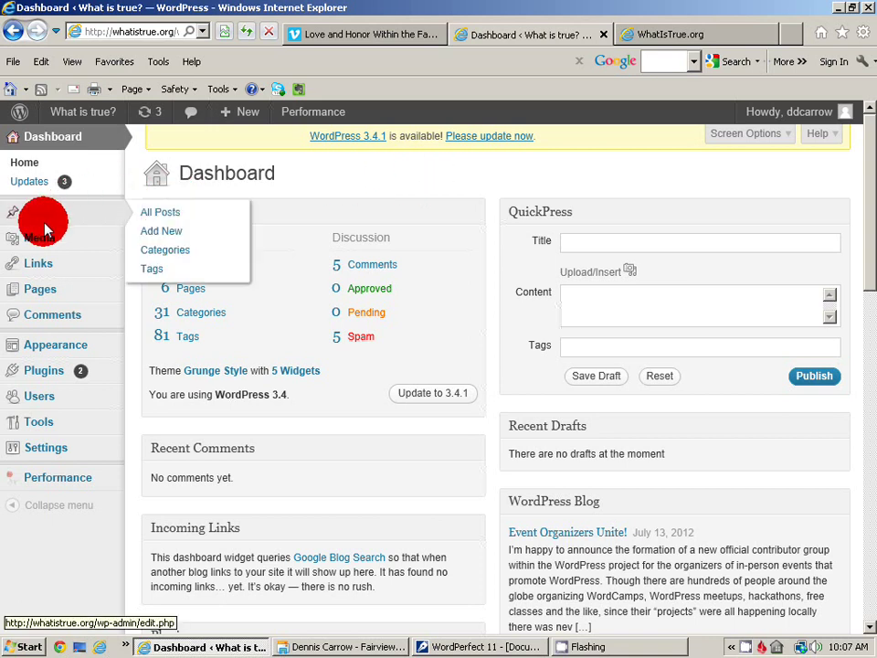
click(171, 256)
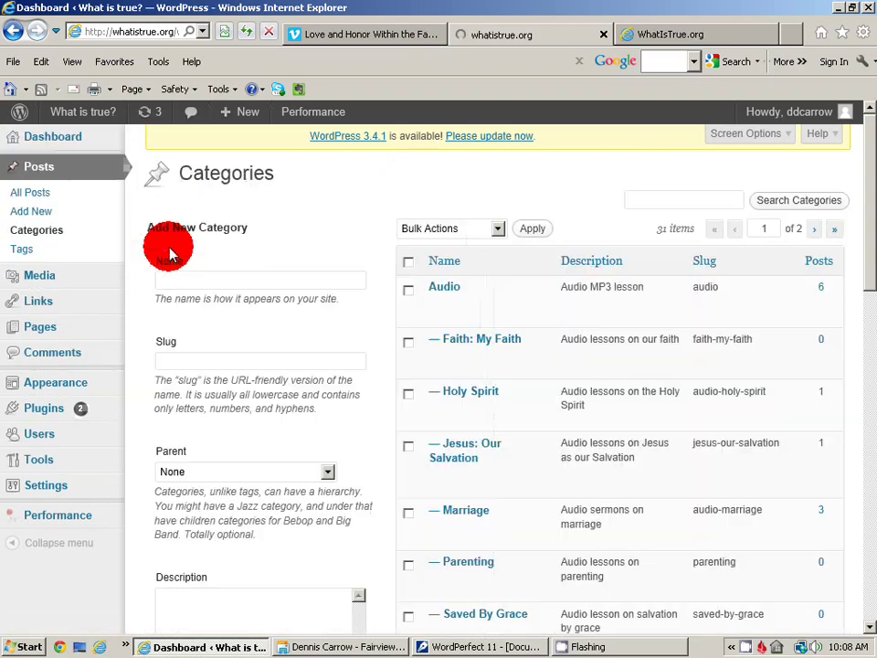
Enter the new category name 'Family' and a slug.
click(208, 286)
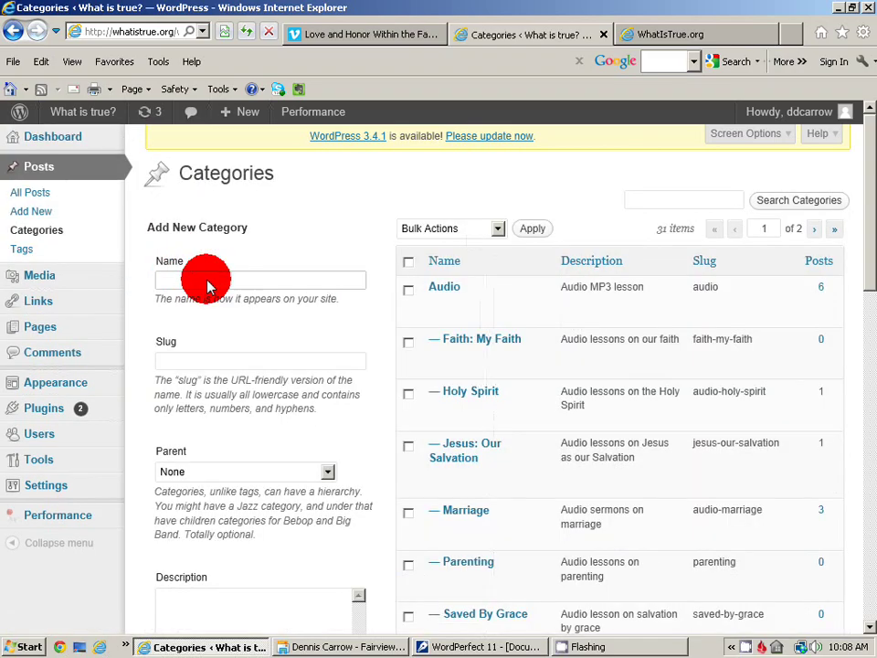
text(Fam)
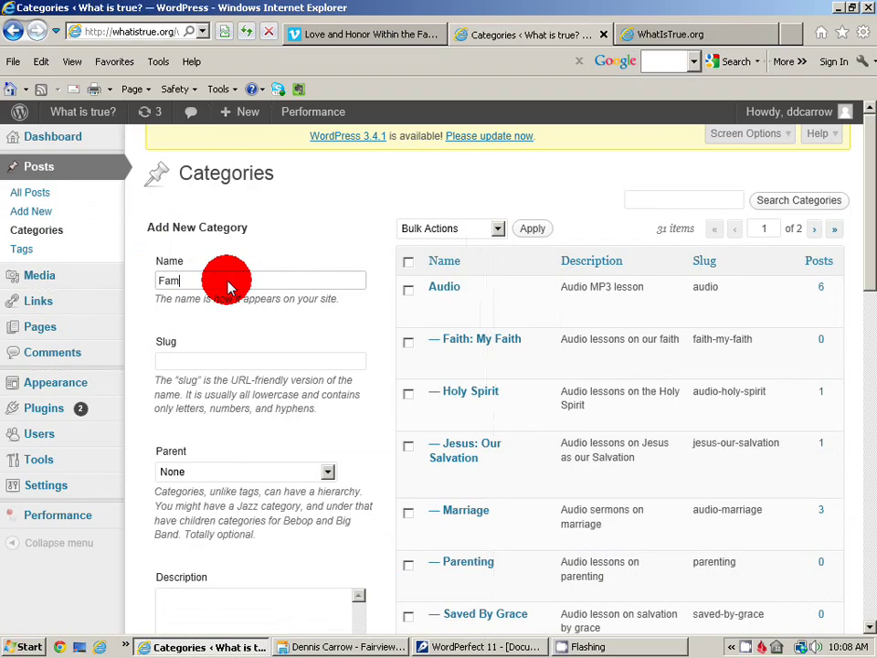
text(iler)
text(s)
key(BackSpace)
key(BackSpace)
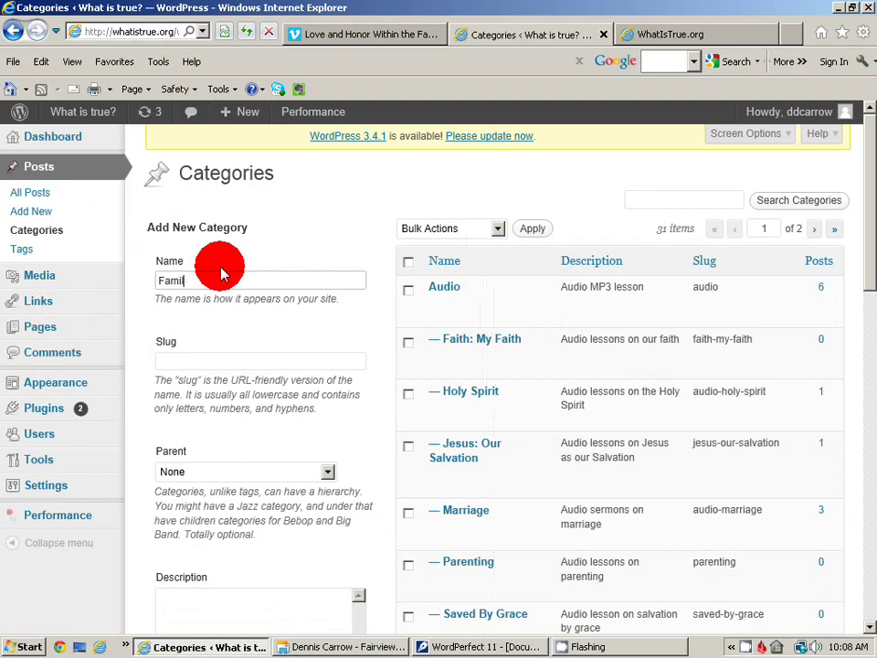
text(y)
click(219, 356)
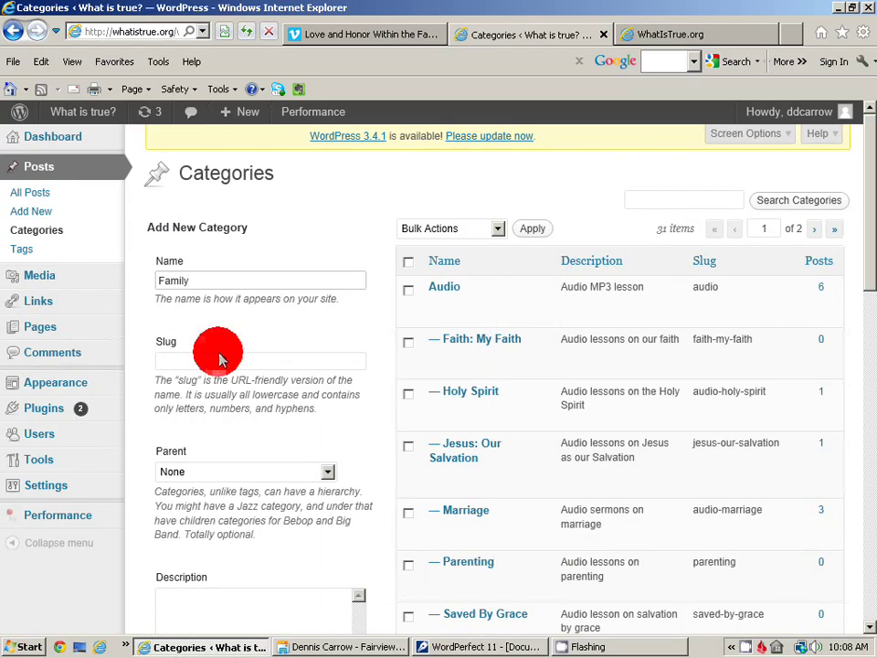
text(fla)
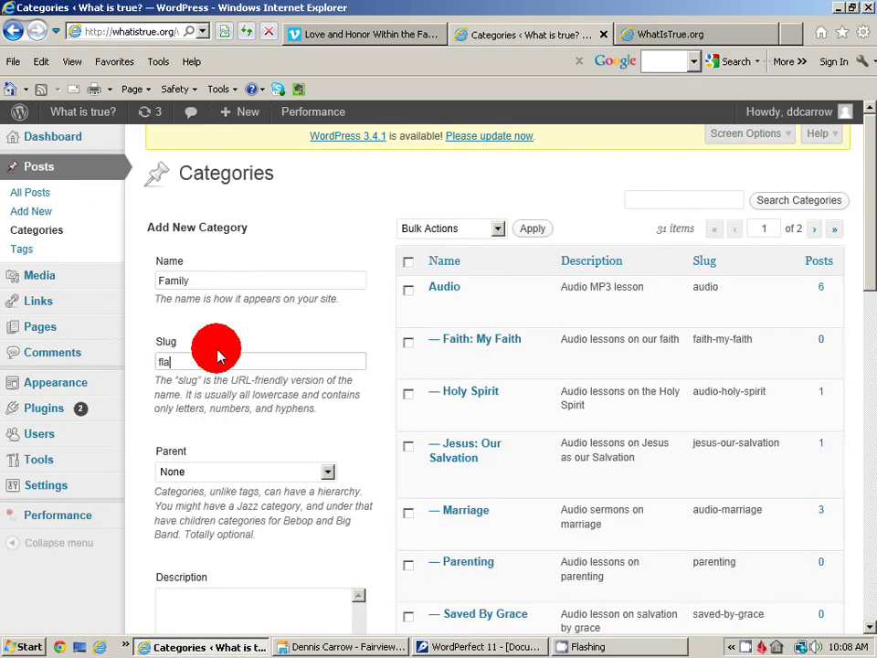
text(imy)
key(BackSpace)
key(BackSpace)
key(BackSpace)
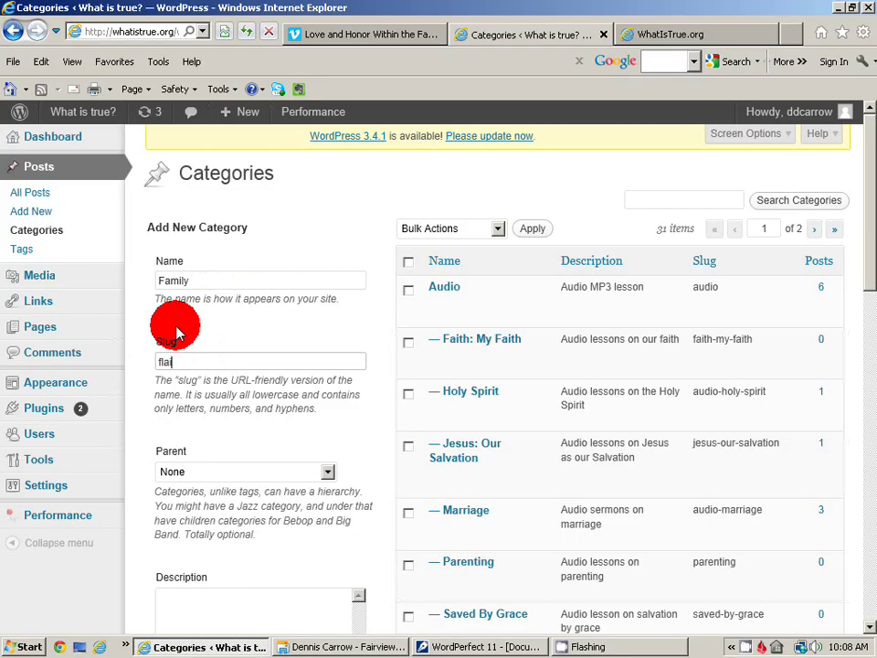
key(BackSpace)
text(am.il)
text(y)
Set the parent category to Video and correct the slug to 'family'.
scroll(179, 333, down, 1)
scroll(225, 324, down, 2)
click(327, 312)
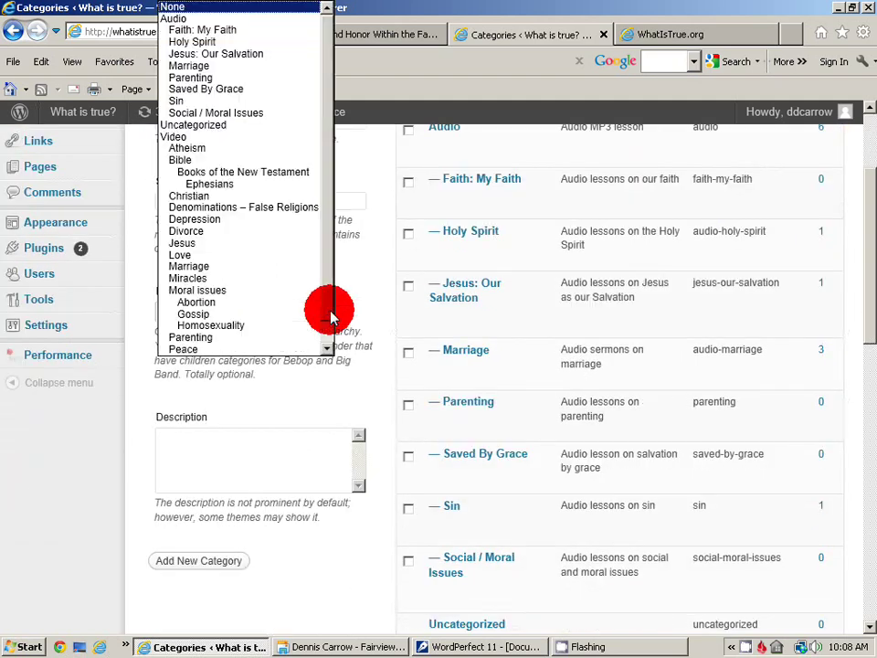
click(239, 137)
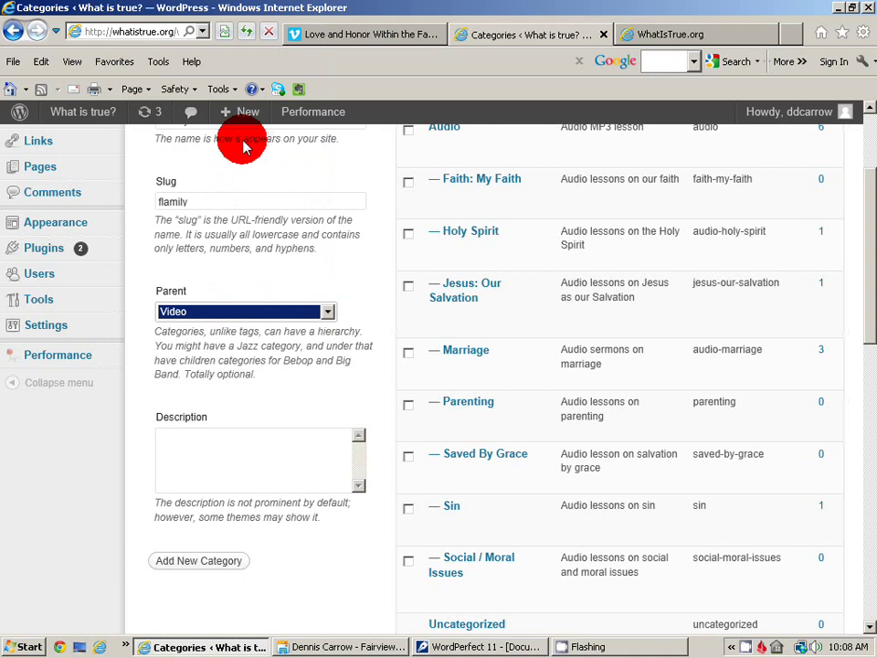
click(292, 243)
scroll(293, 242, up, 3)
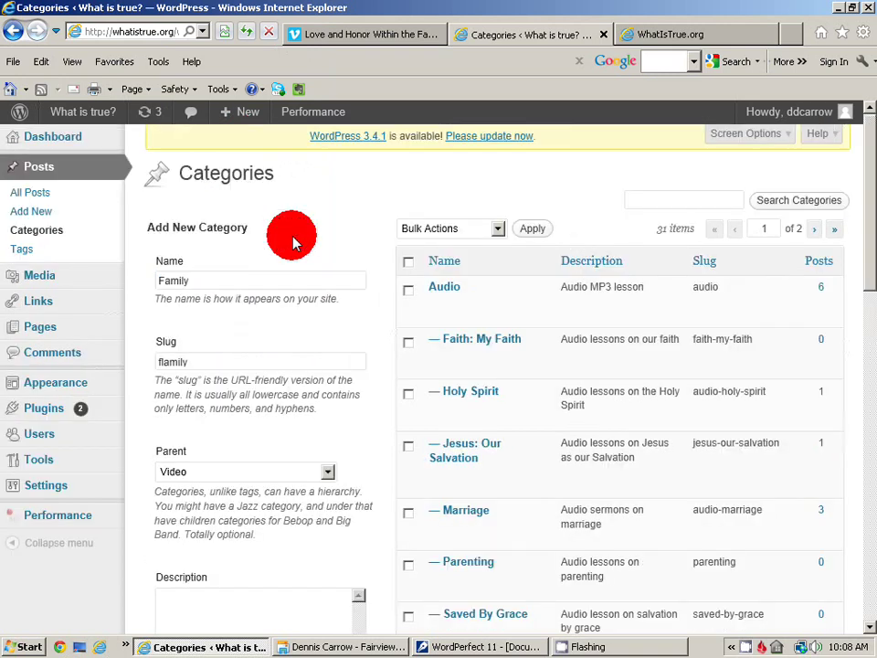
click(228, 362)
key(BackSpace)
key(BackSpace)
key(BackSpace)
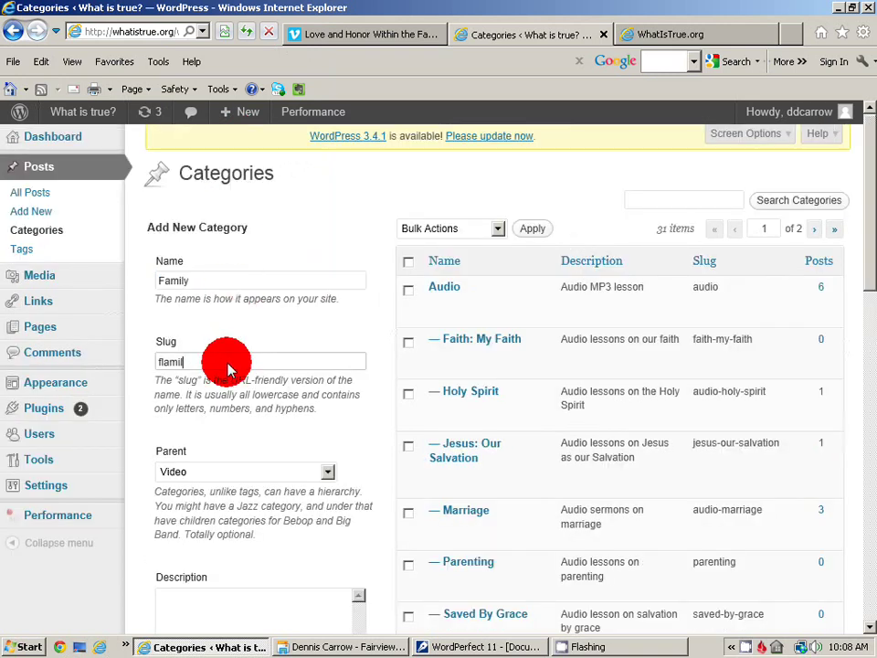
key(BackSpace)
key(BackSpace)
key(BackSpace)
text(amil)
text(y)
Give the category the description 'Videos on the family'.
scroll(229, 368, down, 3)
click(217, 452)
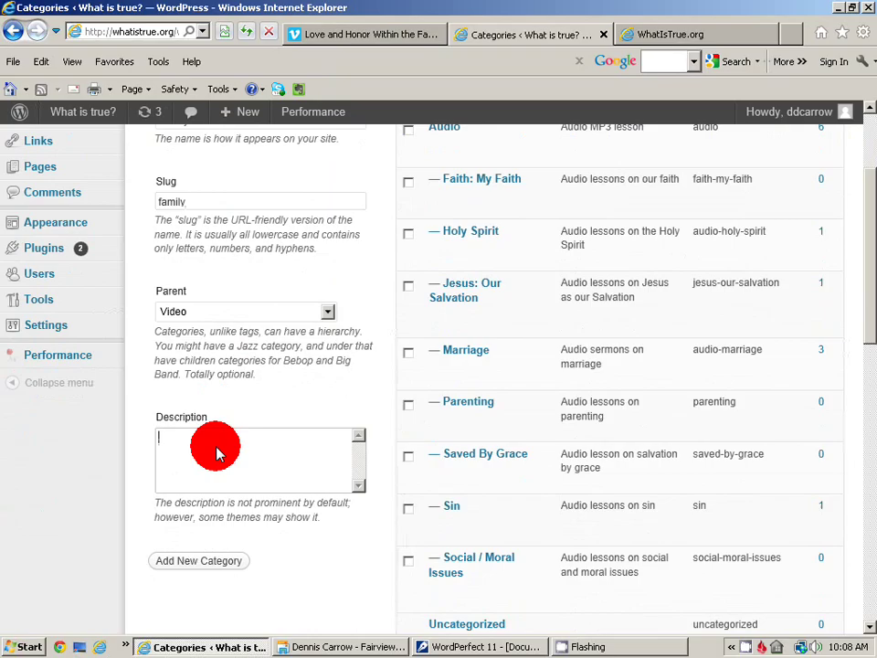
text(Videos)
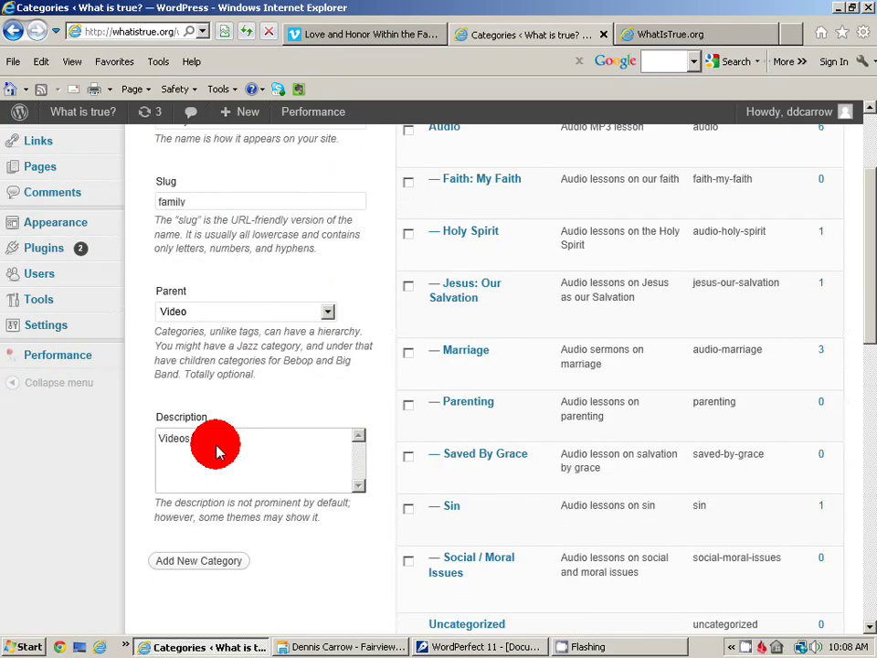
text( on the fam)
text(ily)
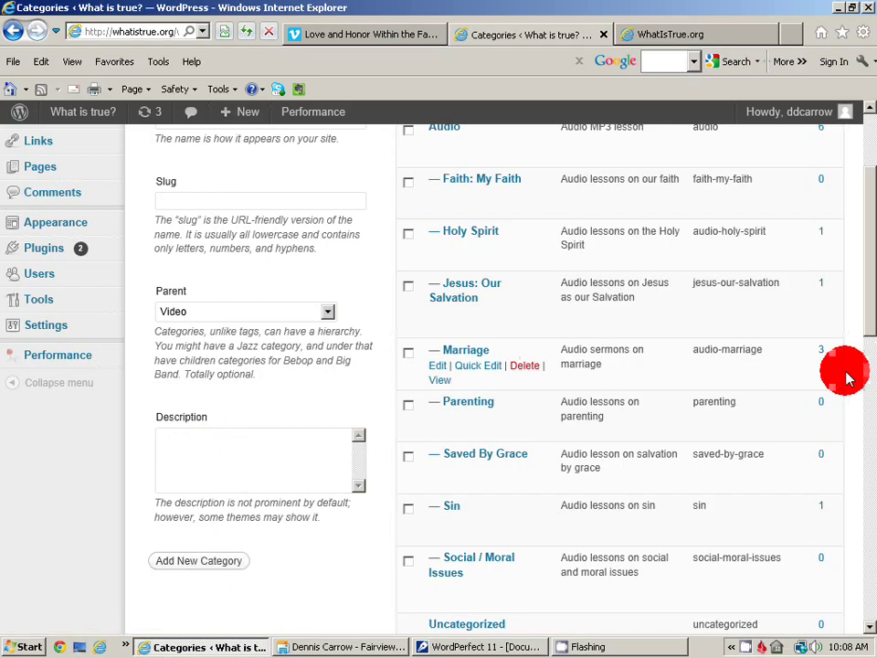
mouse_move(863, 296)
mouse_down()
mouse_move(871, 339)
mouse_move(863, 359)
mouse_move(795, 423)
mouse_up()
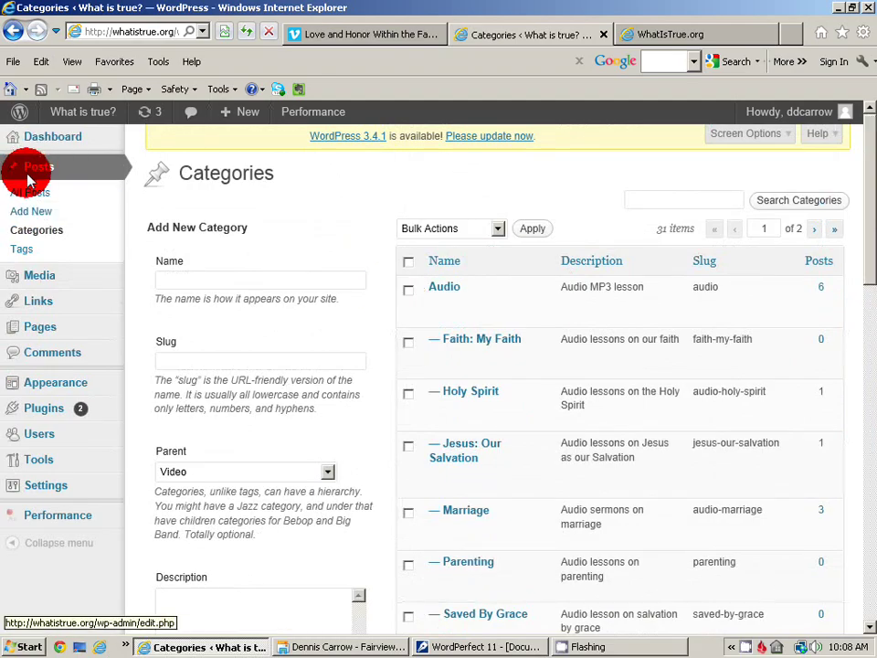
Start a new post and copy the video title from the Vimeo page.
click(32, 211)
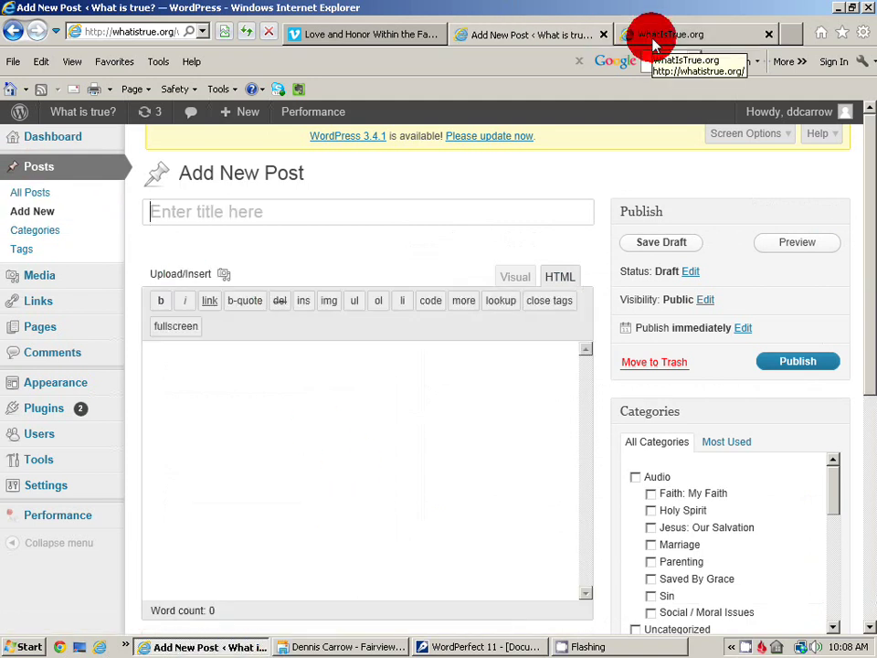
click(384, 38)
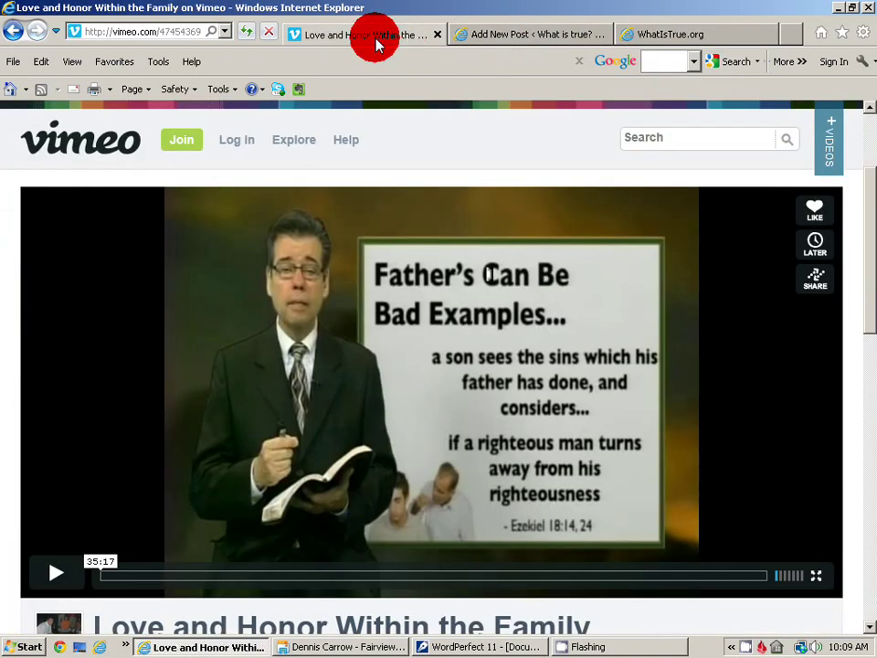
scroll(268, 257, down, 2)
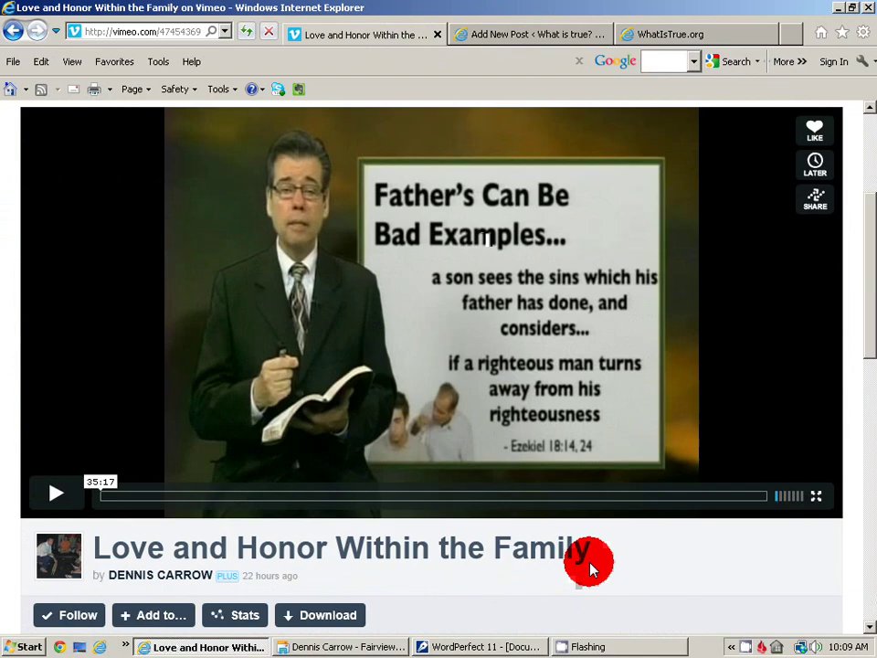
drag(594, 554, 153, 553)
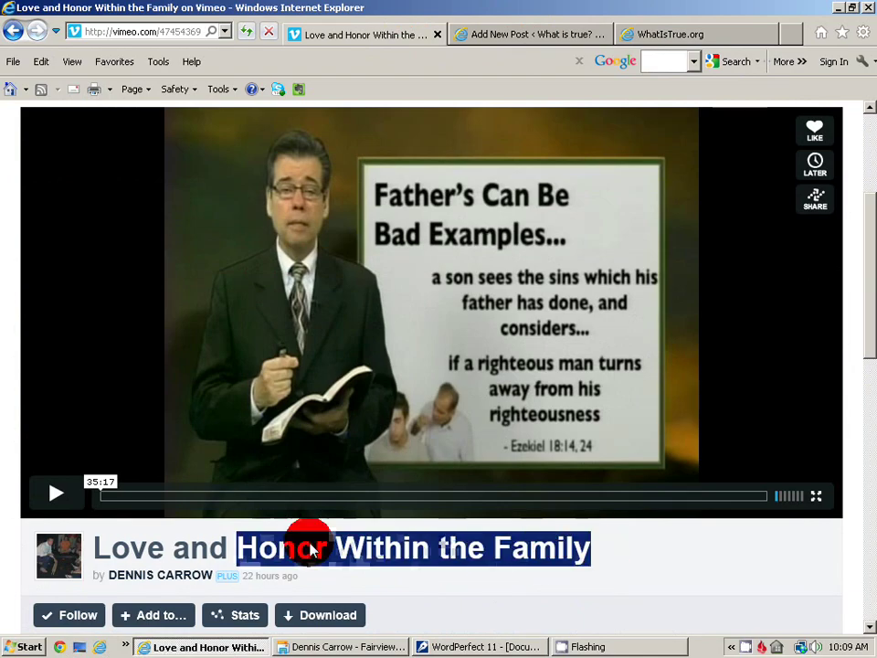
right_click(153, 555)
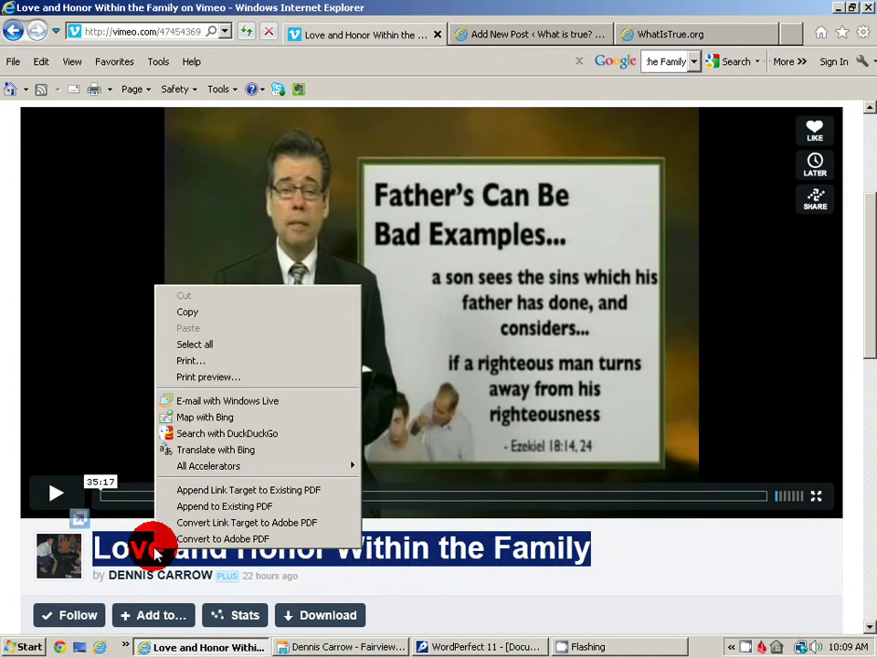
click(245, 311)
Paste 'Love and Honor Within the Family' as the post title.
click(496, 46)
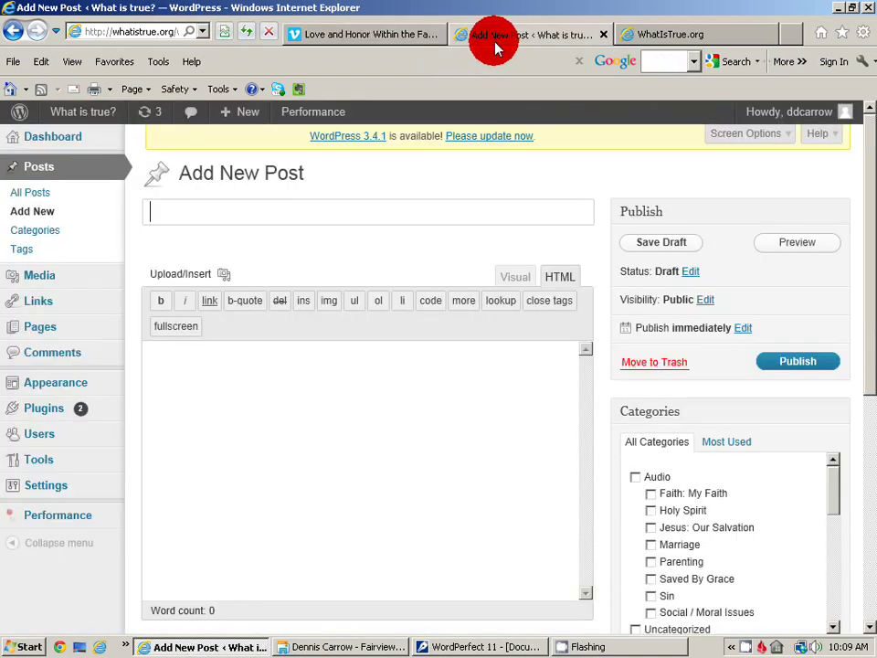
right_click(279, 219)
click(307, 276)
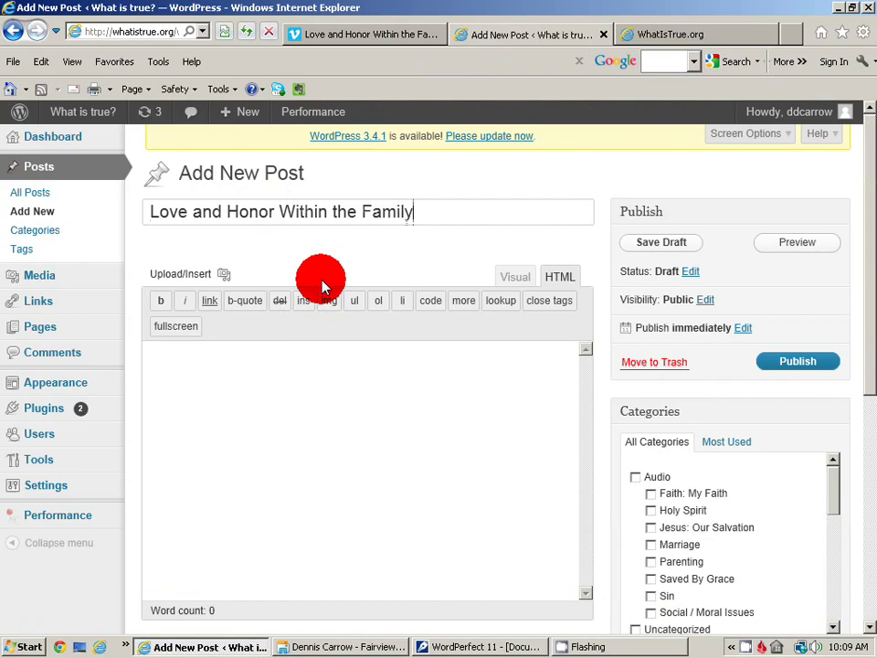
click(274, 374)
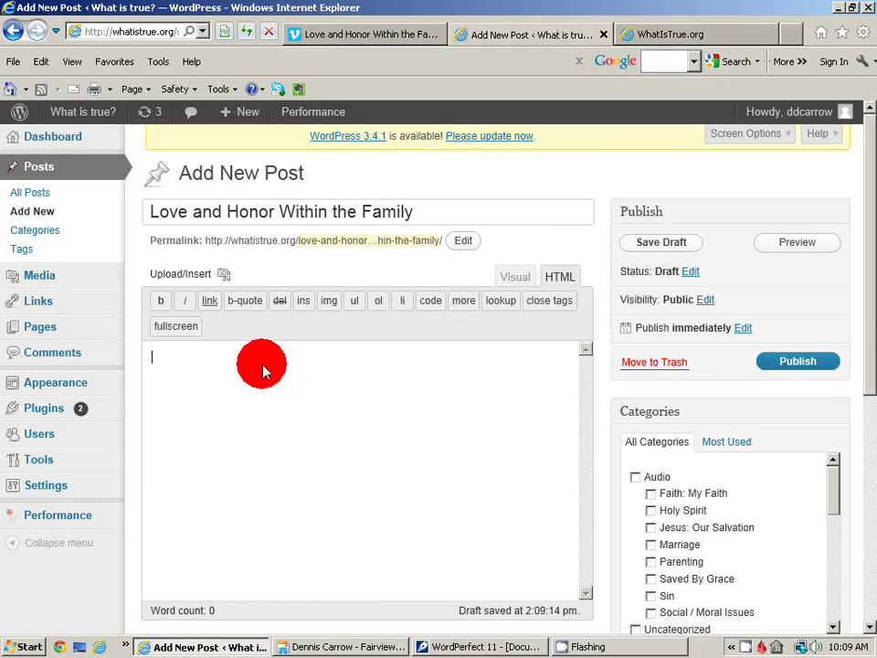
Copy 'Understanding love, a relationship initiated through sacrifice.' from WordPerfect, then return to Vimeo.
click(370, 38)
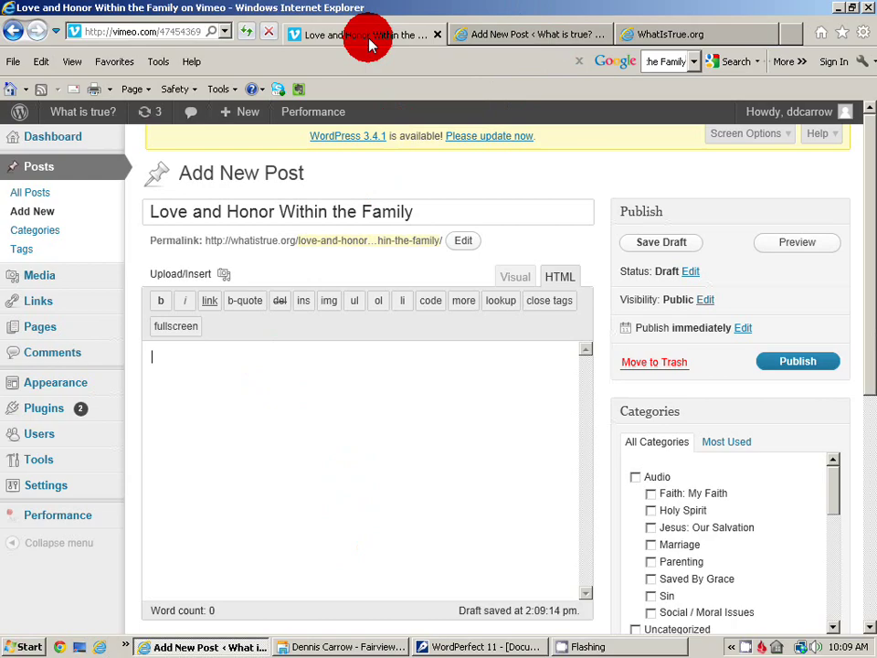
scroll(343, 353, down, 3)
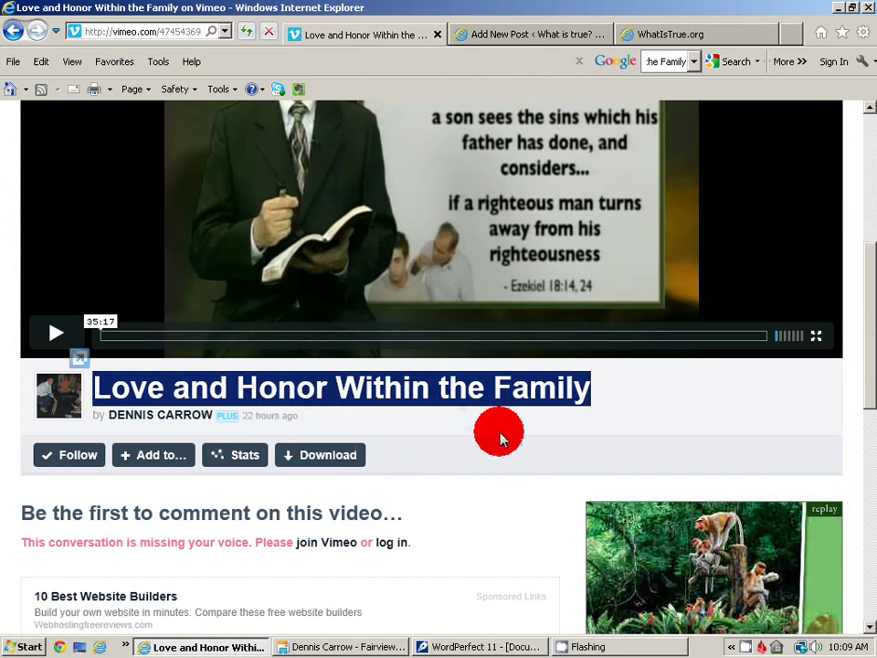
click(451, 641)
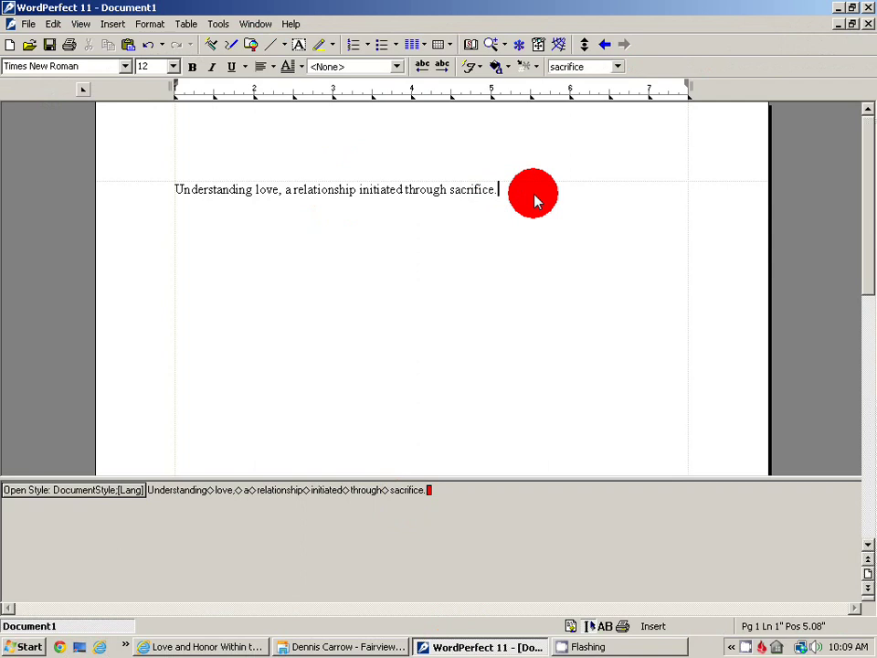
key(shift+Home)
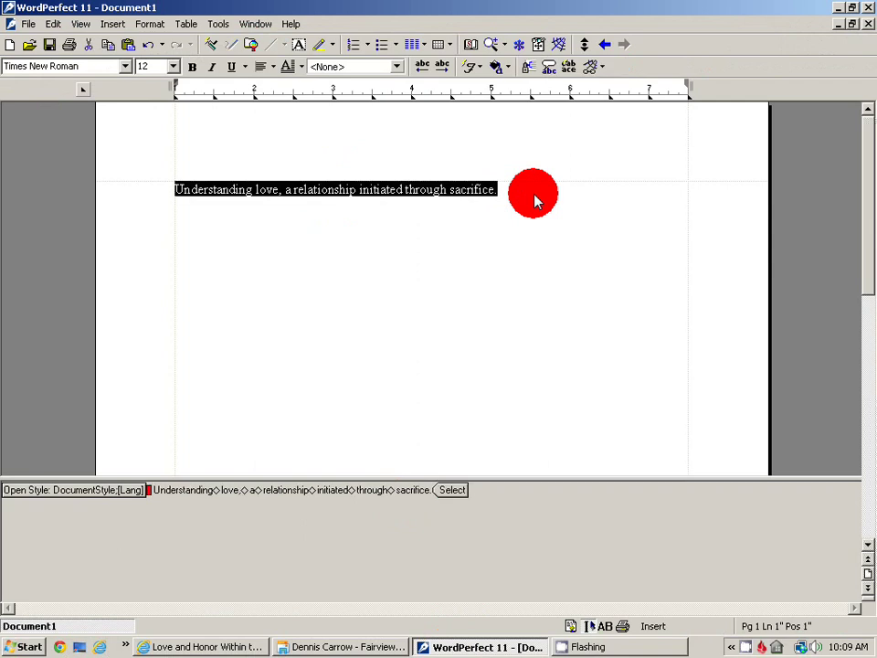
click(306, 644)
click(145, 645)
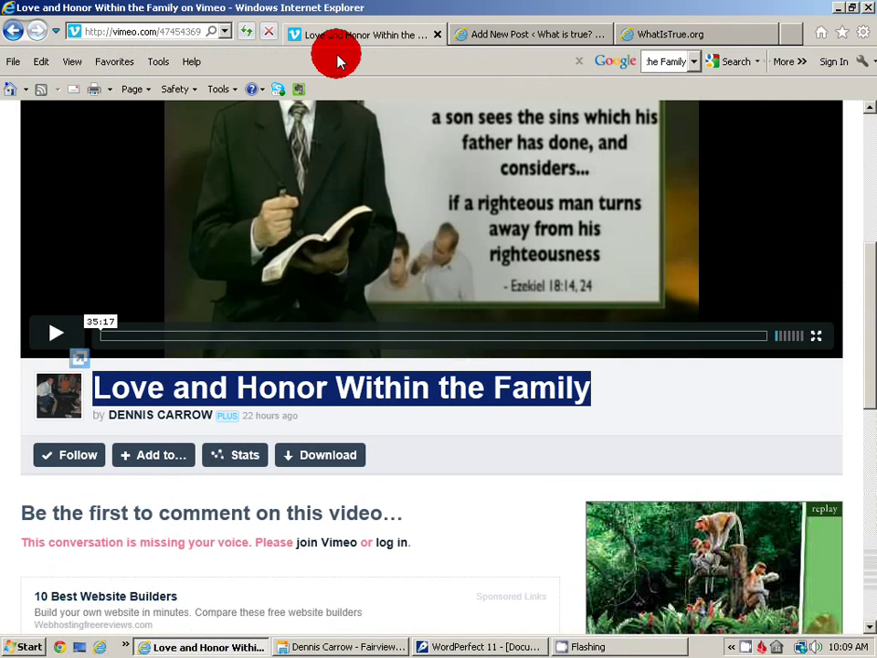
Paste the understanding-love sentence into the post body and add a read-more tag after it.
click(518, 38)
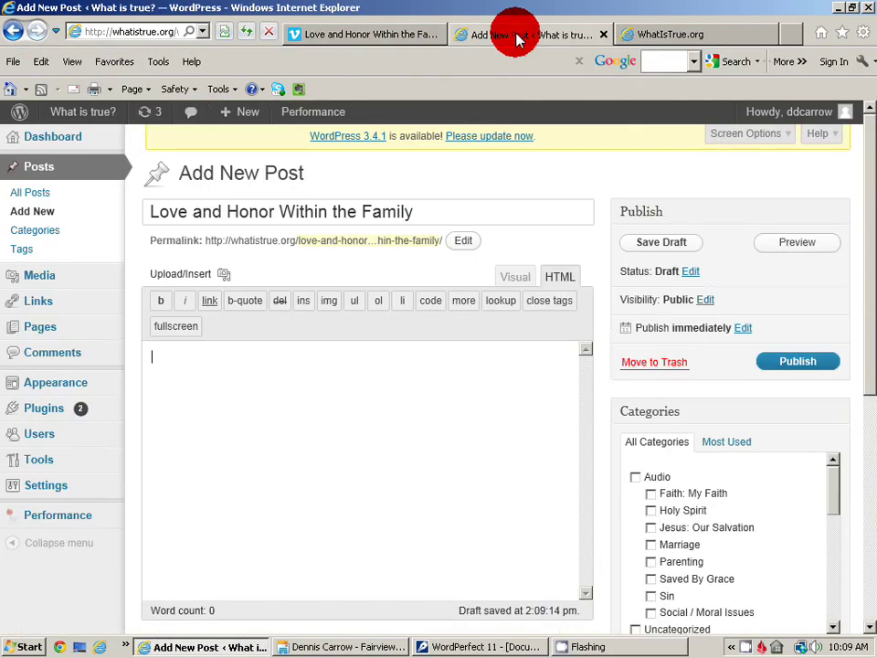
right_click(246, 357)
click(274, 414)
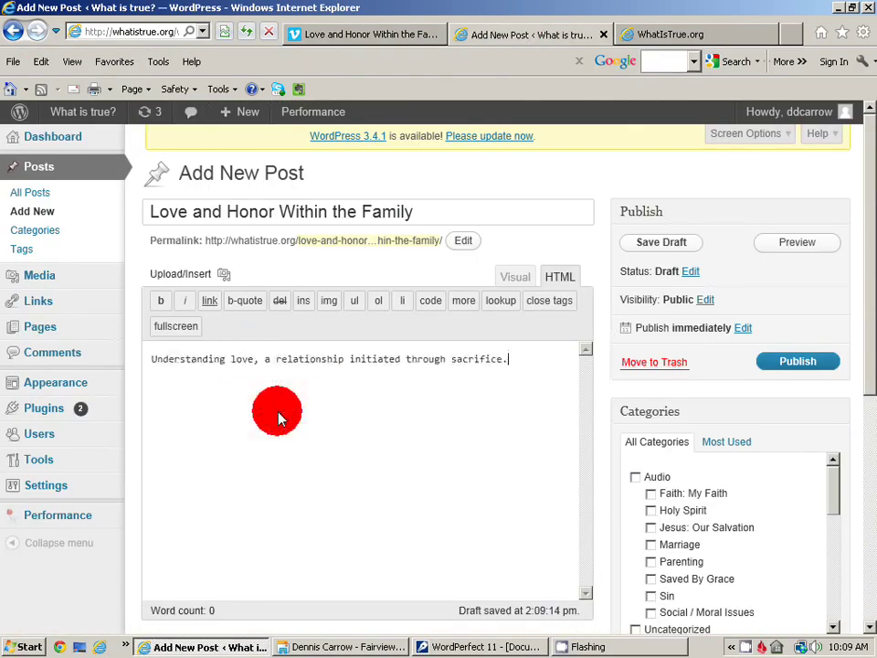
click(464, 301)
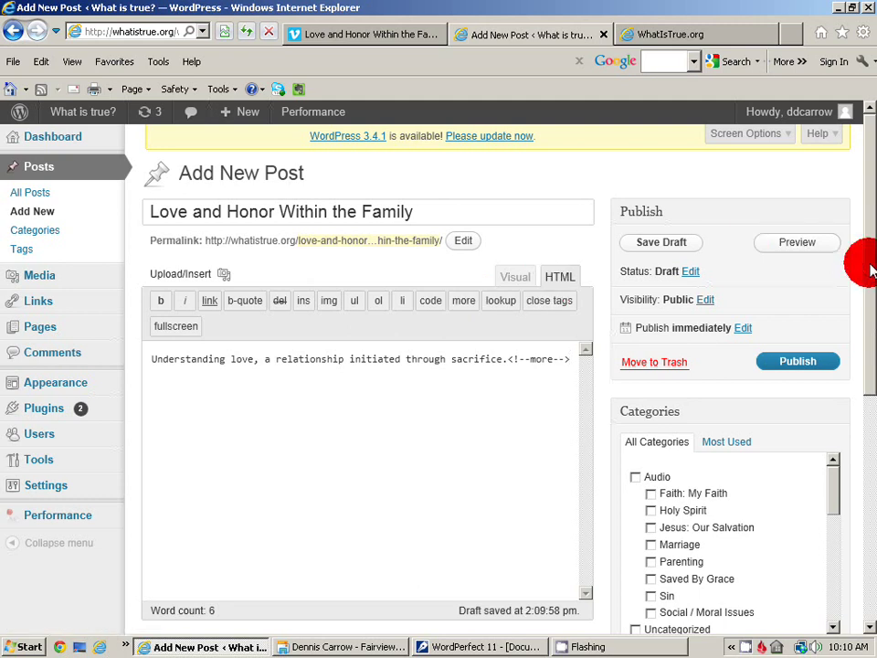
File the post under the Family category.
drag(870, 270, 868, 297)
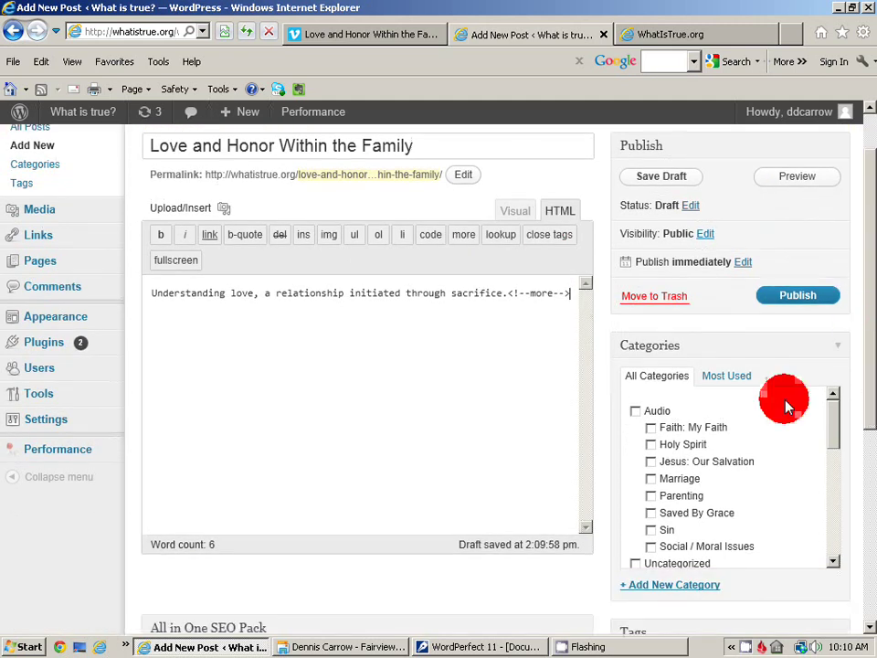
drag(830, 441, 834, 511)
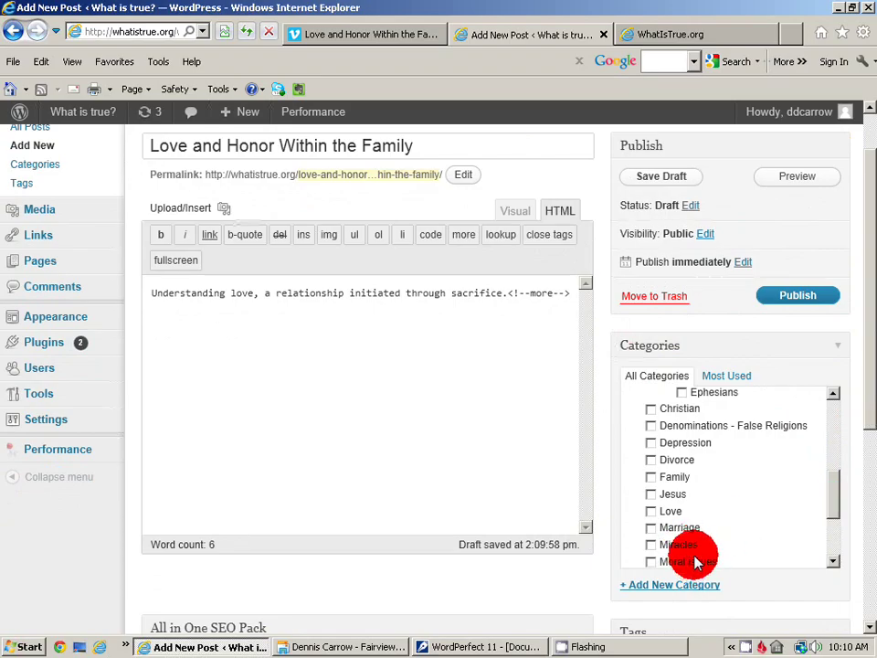
click(652, 482)
drag(829, 510, 828, 483)
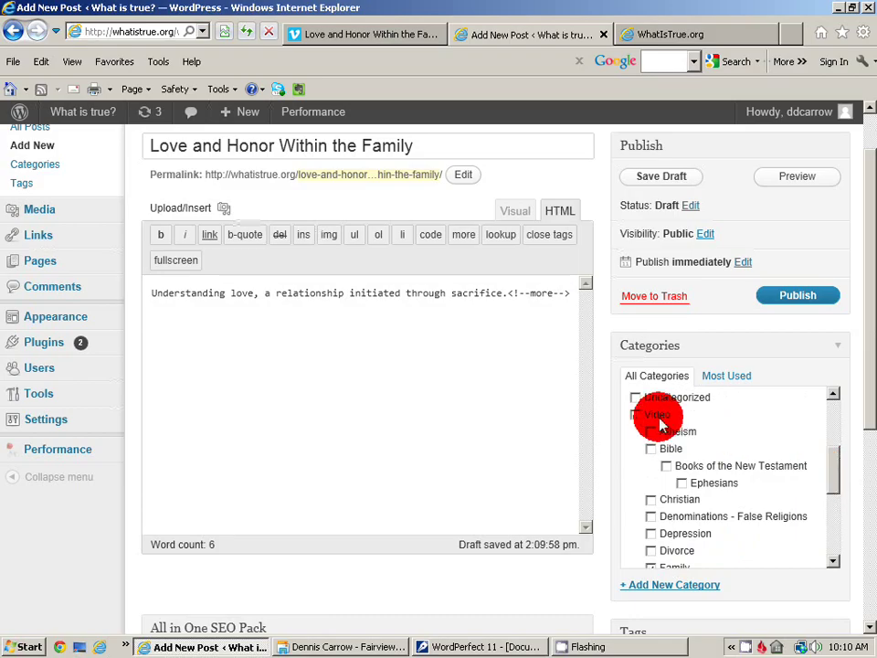
drag(846, 487, 836, 513)
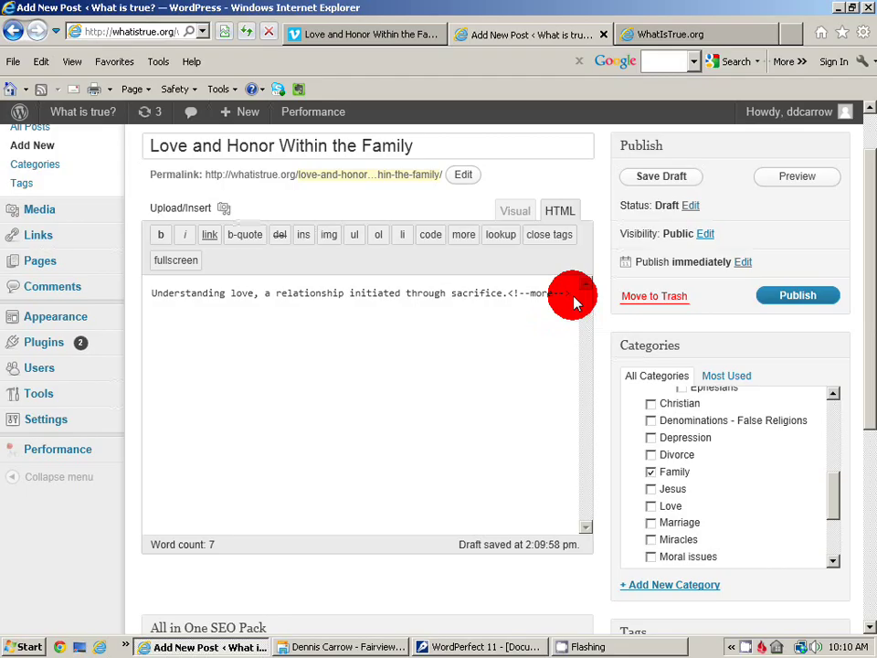
Add an empty line after the more tag in the post body.
key(Return)
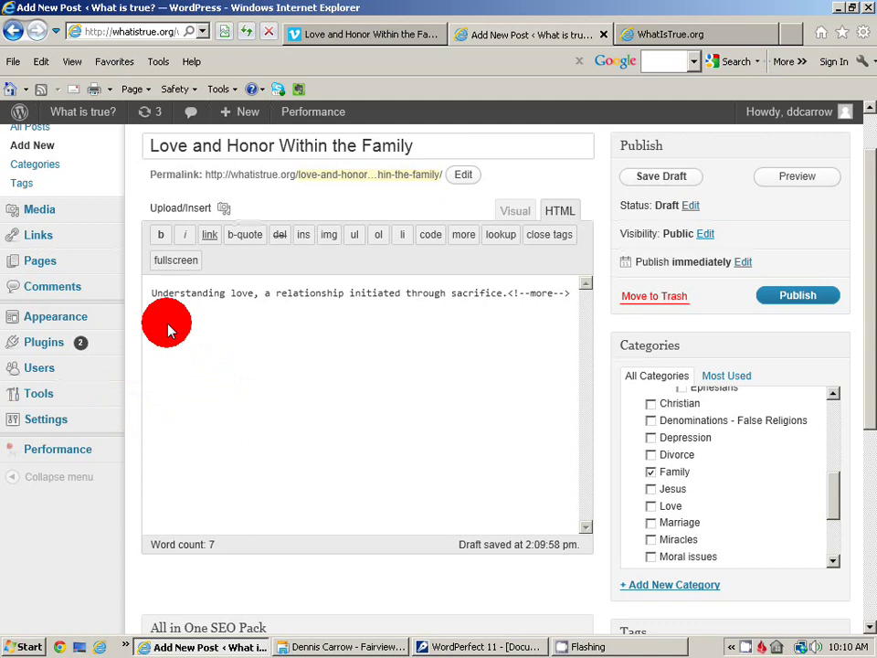
click(530, 218)
click(556, 214)
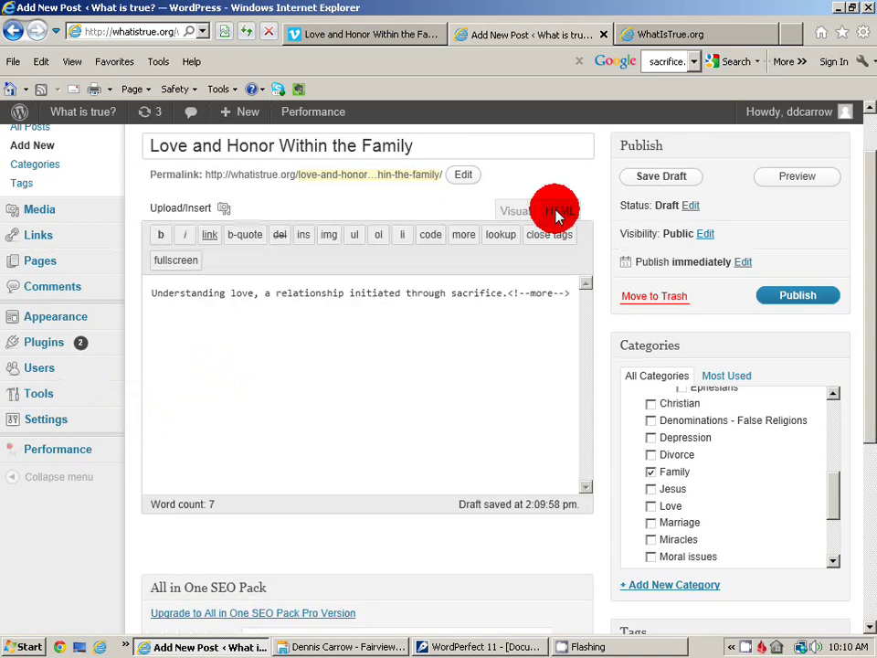
click(180, 330)
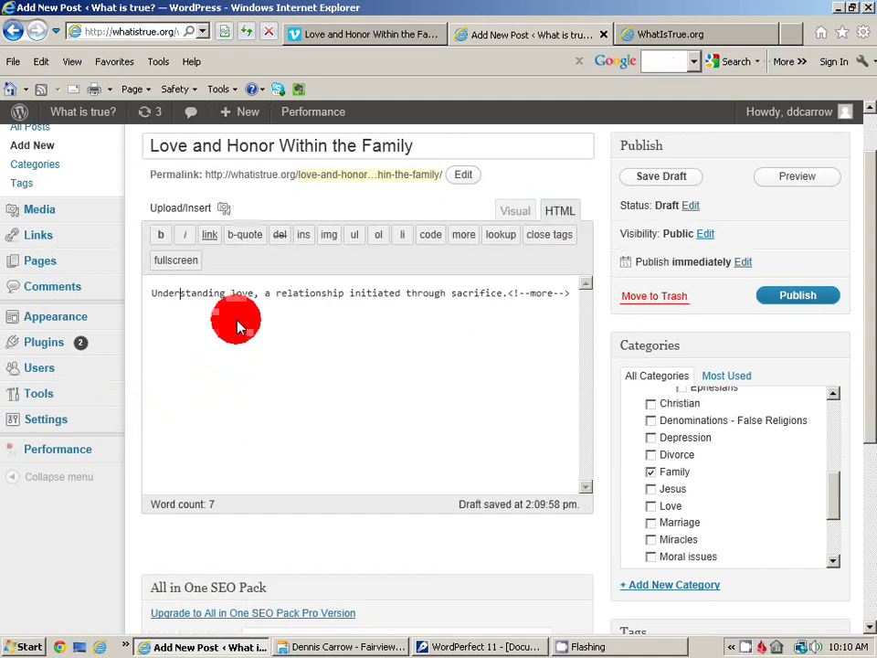
click(576, 293)
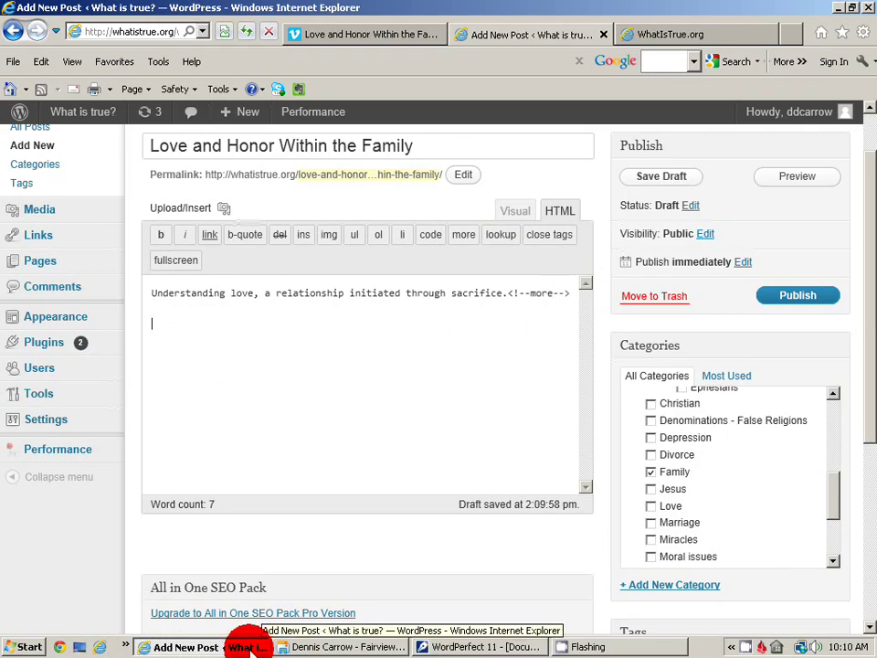
click(365, 39)
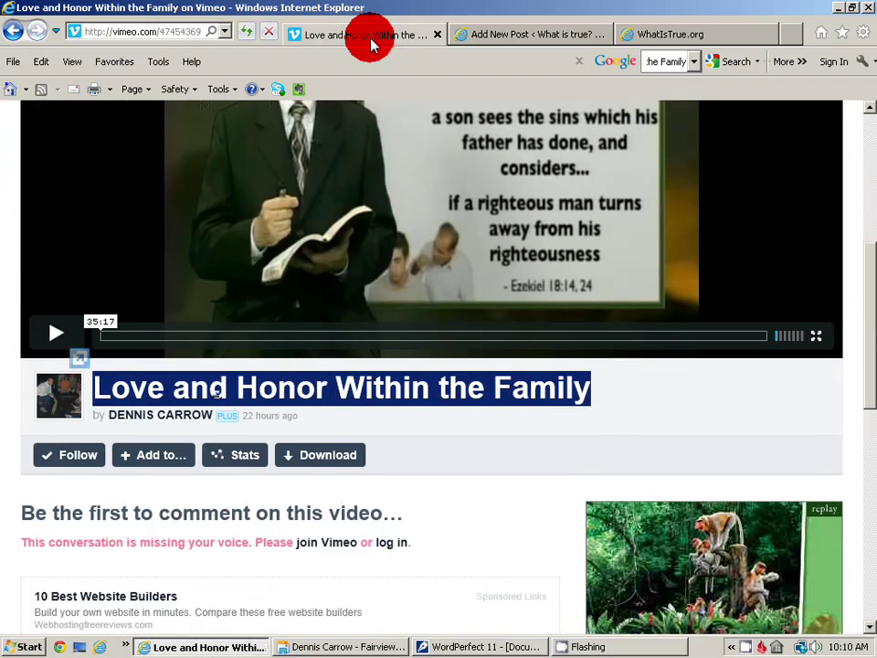
Open the video's Share panel on Vimeo and copy its embed code.
scroll(559, 250, up, 2)
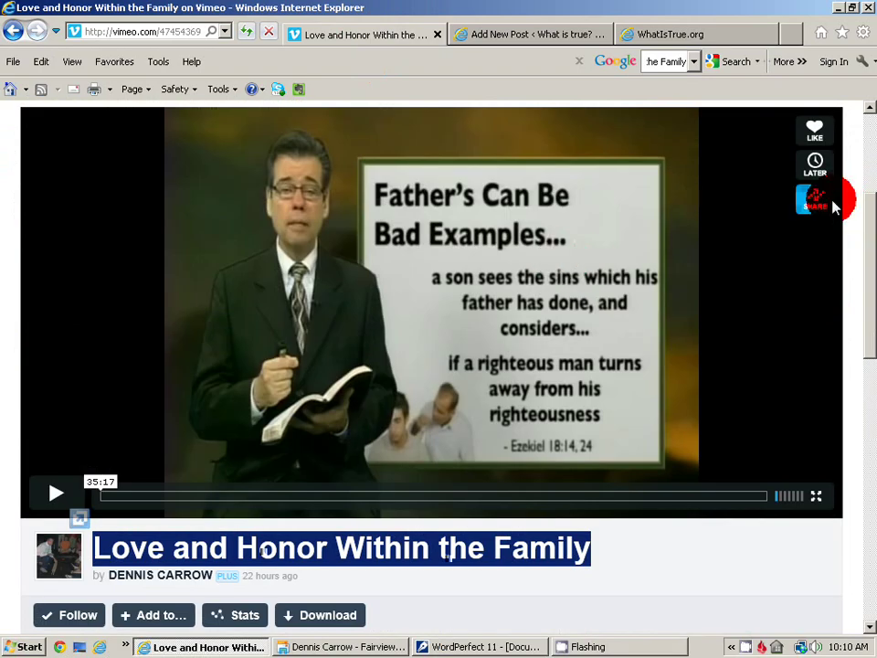
scroll(834, 208, up, 1)
click(818, 273)
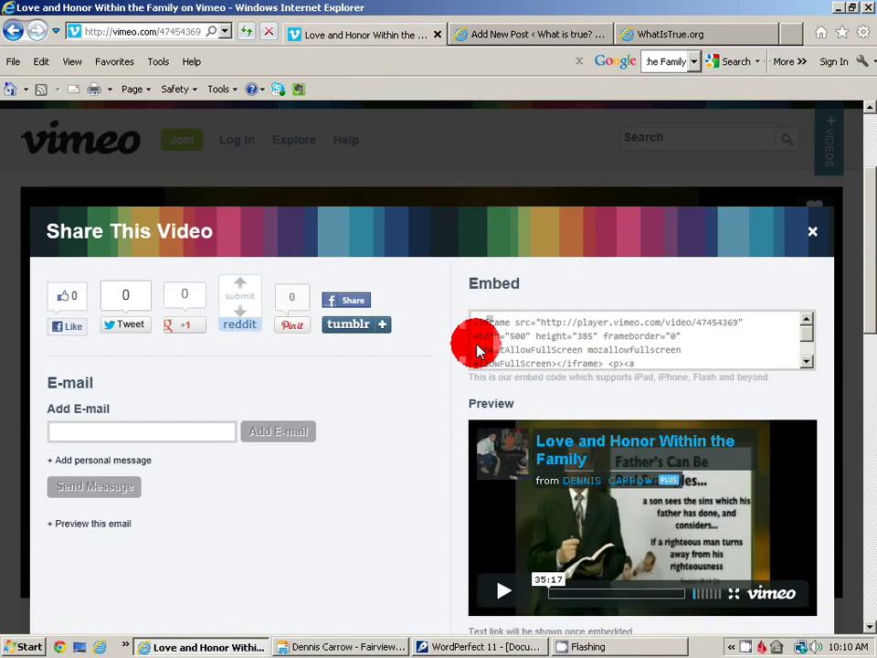
drag(474, 329, 783, 366)
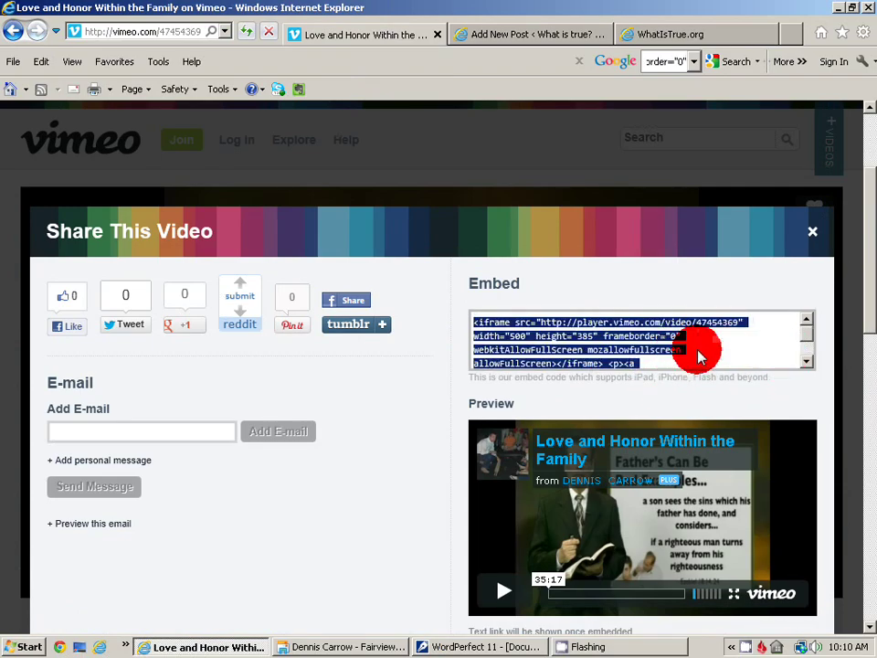
mouse_move(808, 333)
mouse_down()
mouse_move(811, 357)
mouse_move(807, 324)
mouse_up()
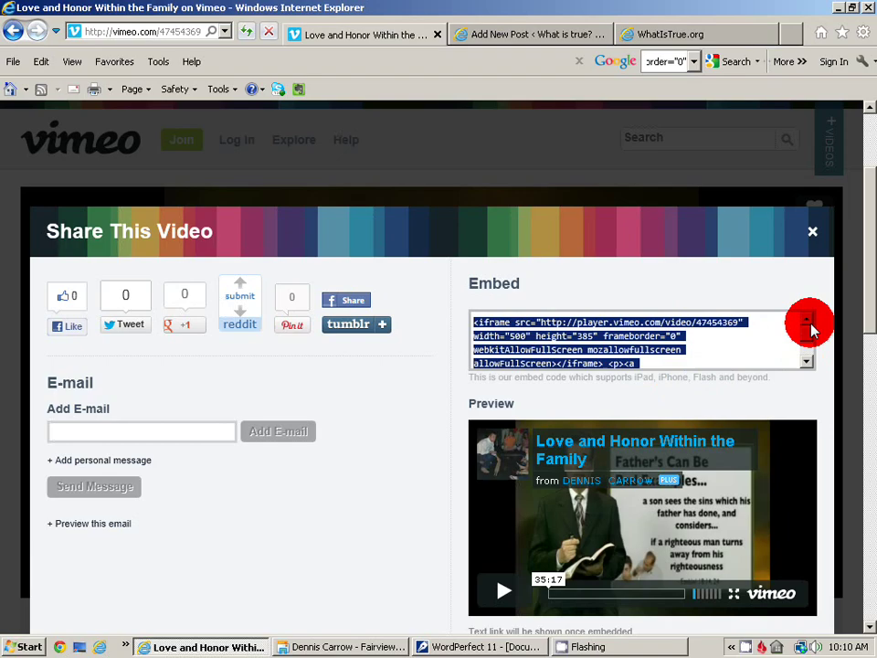
right_click(590, 339)
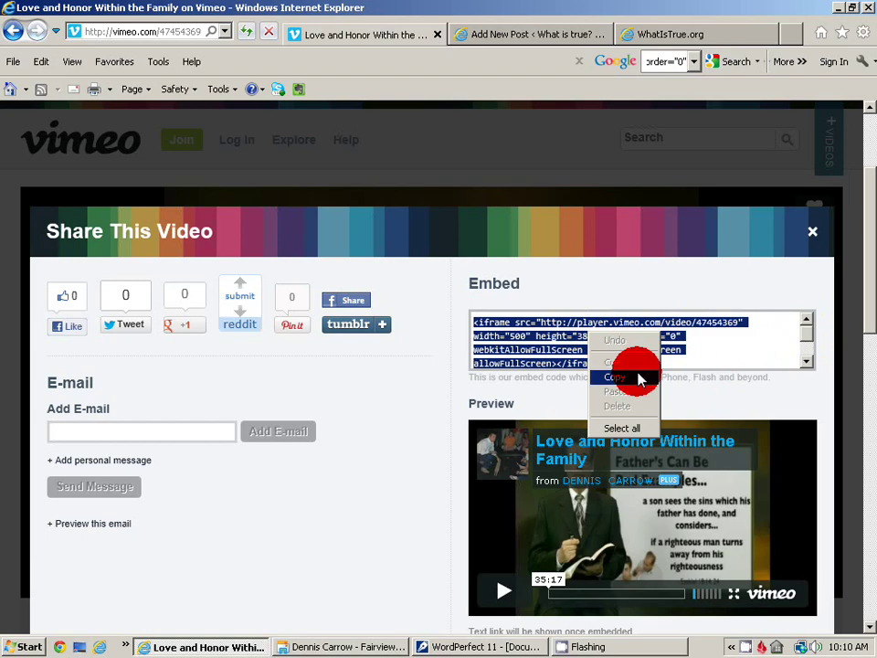
click(635, 375)
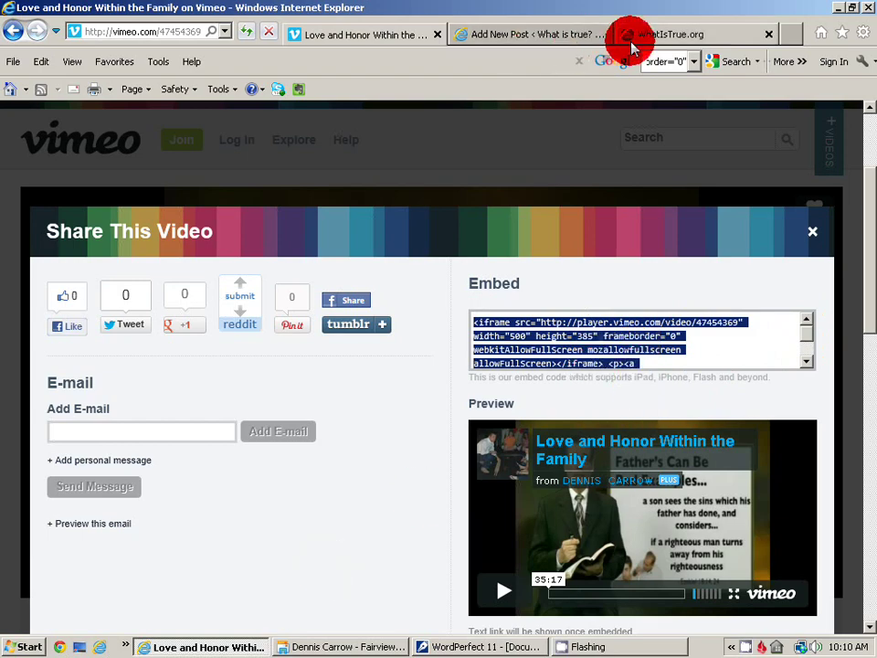
Paste the Vimeo embed code into the post body below the more tag.
click(567, 37)
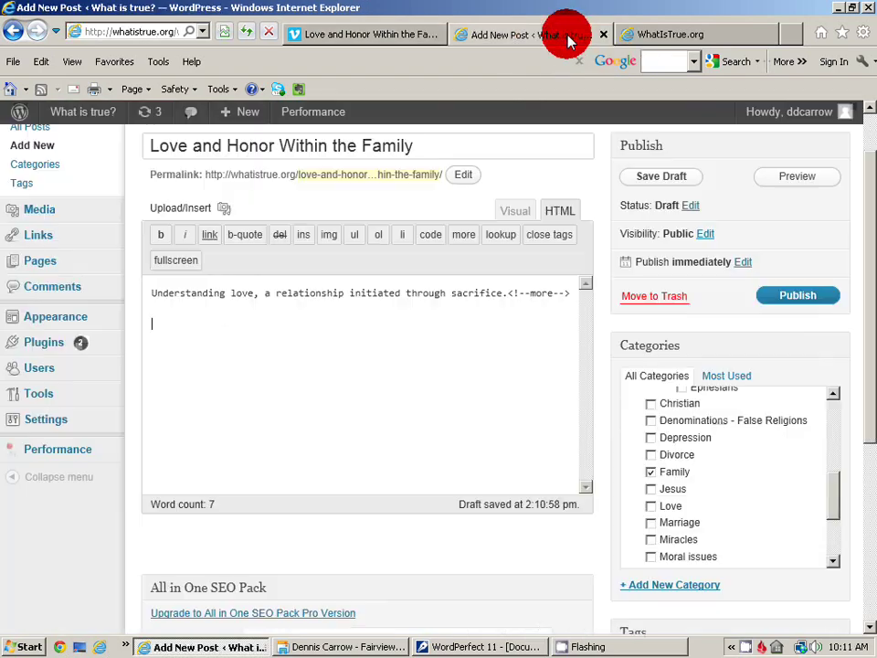
right_click(175, 327)
click(201, 383)
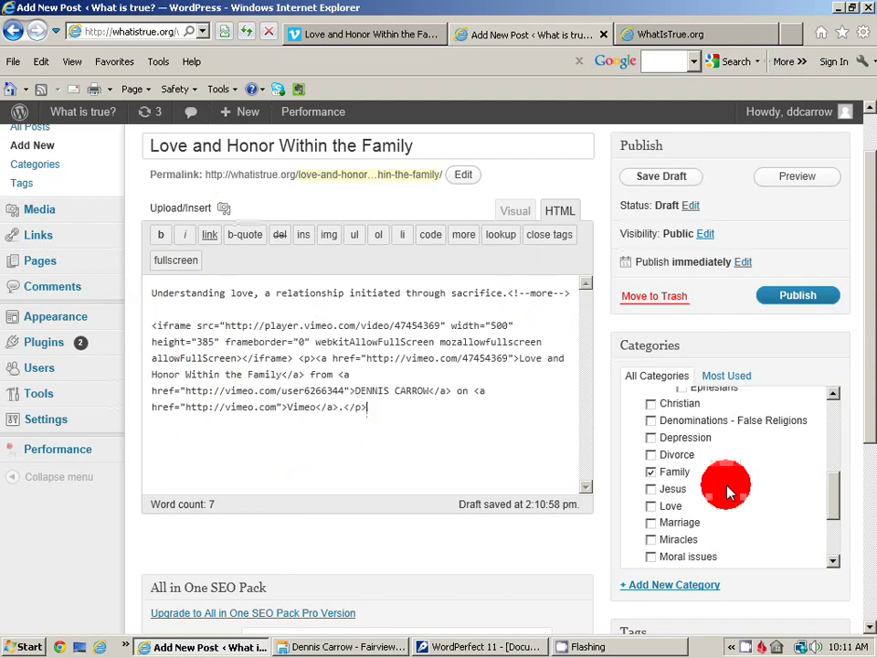
scroll(868, 448, down, 1)
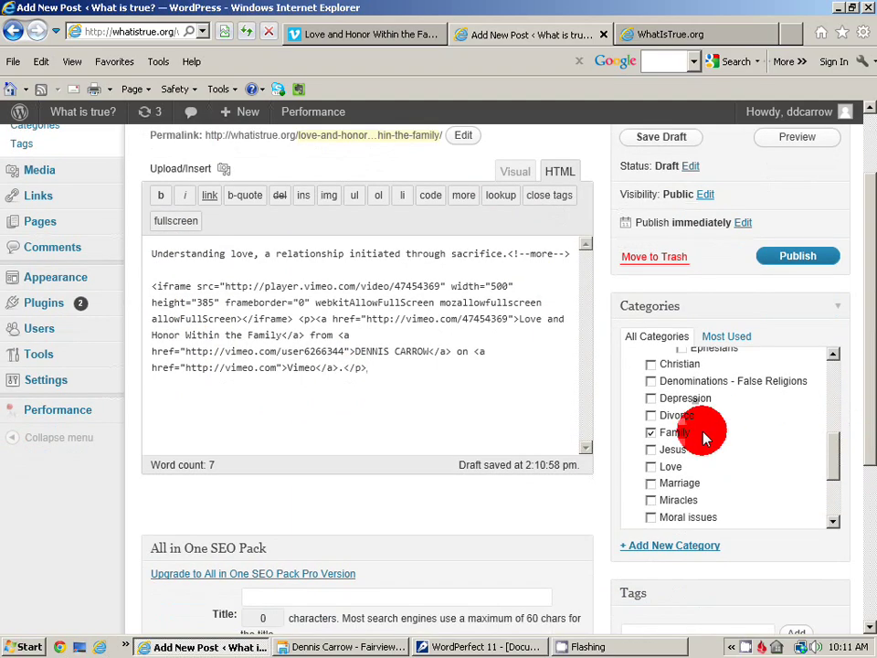
scroll(862, 447, down, 2)
scroll(868, 493, down, 2)
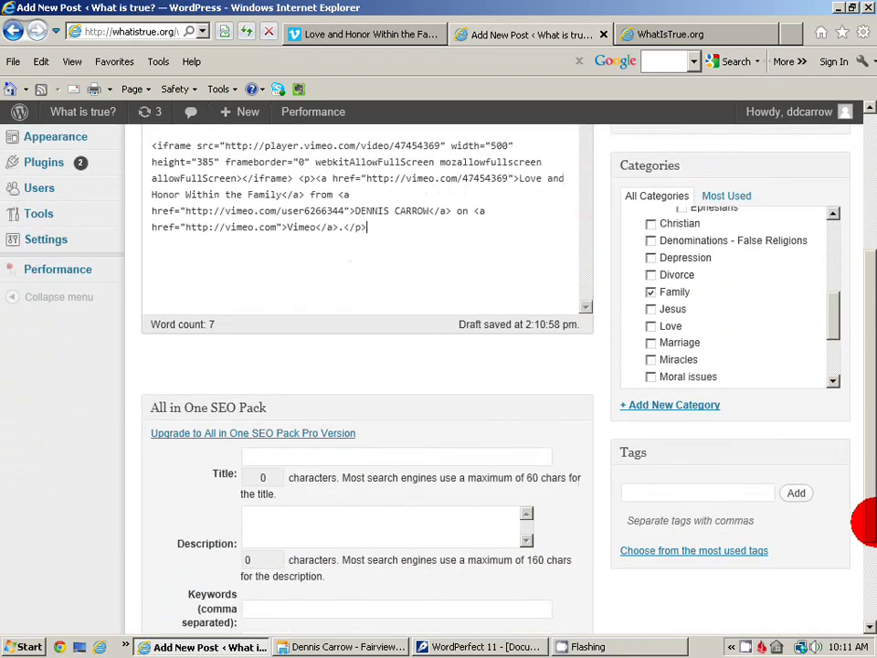
Enter 'video, family' in the post's Tags box.
click(672, 498)
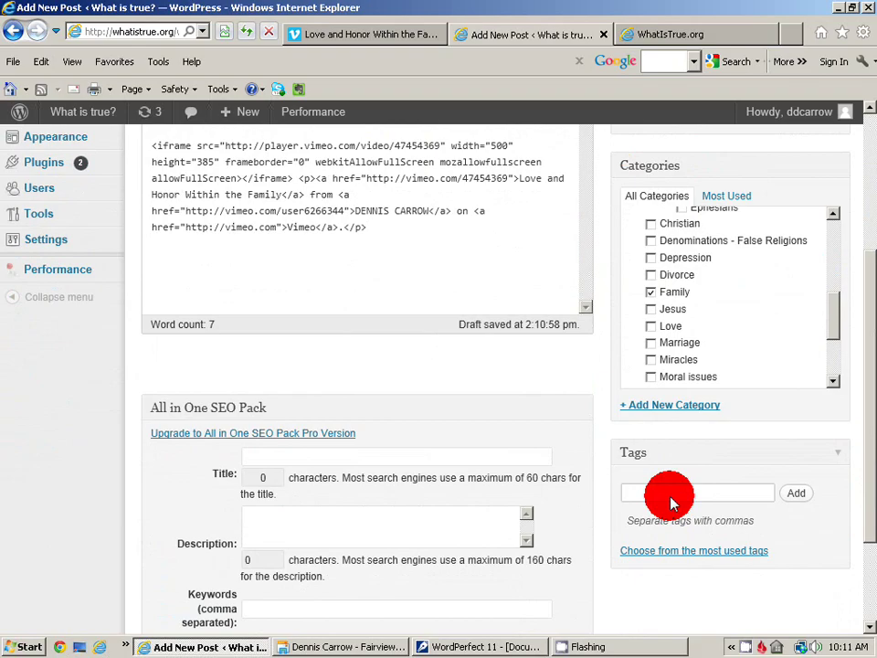
text(video)
key(Escape)
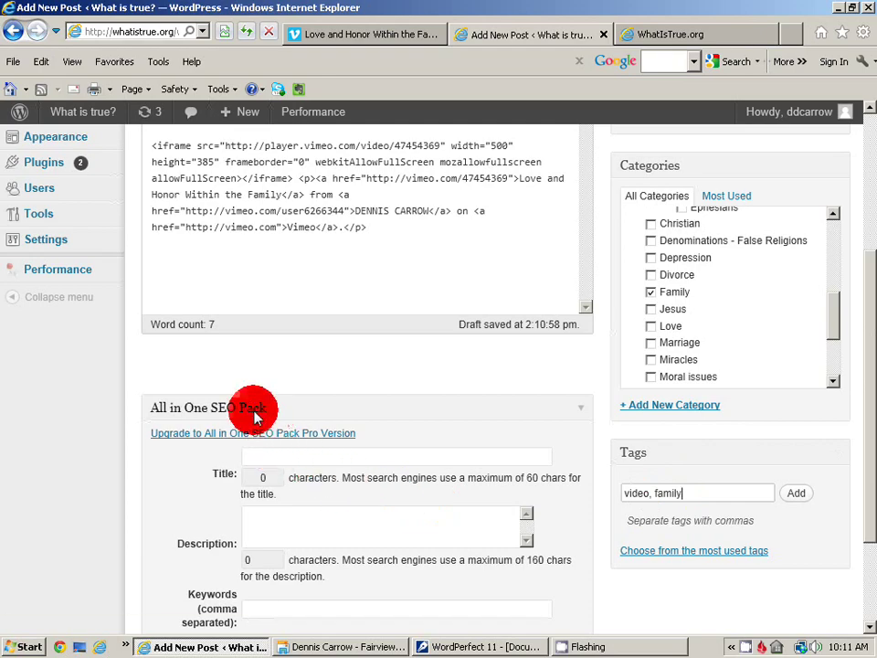
click(373, 457)
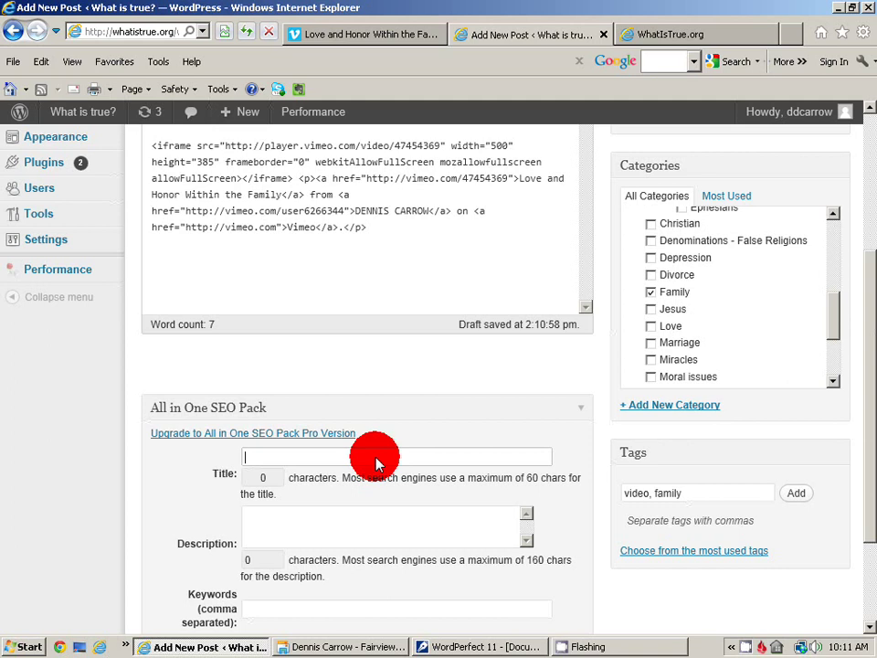
Copy the post title into the All in One SEO Title field.
scroll(376, 454, up, 3)
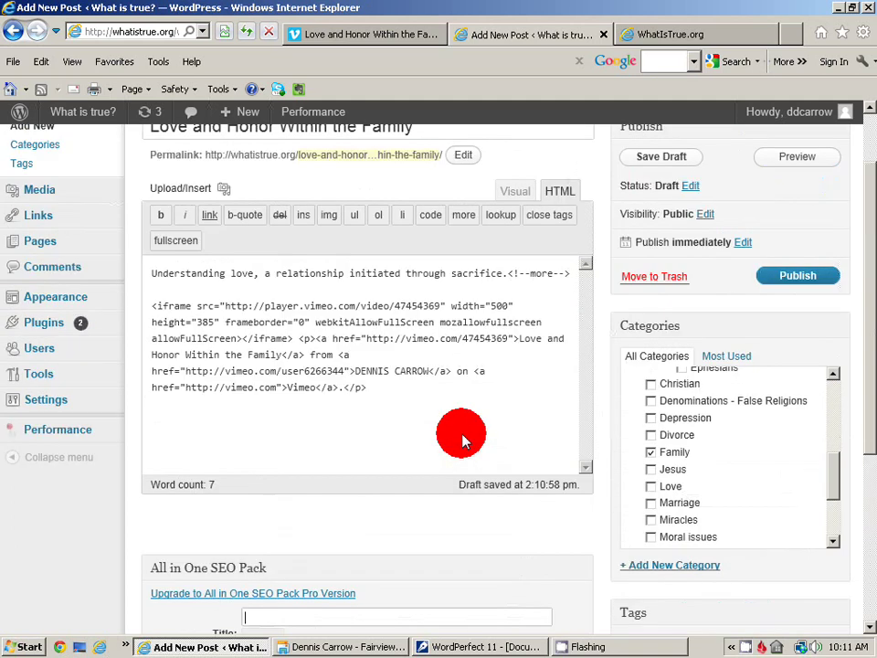
scroll(384, 274, up, 1)
drag(415, 205, 179, 211)
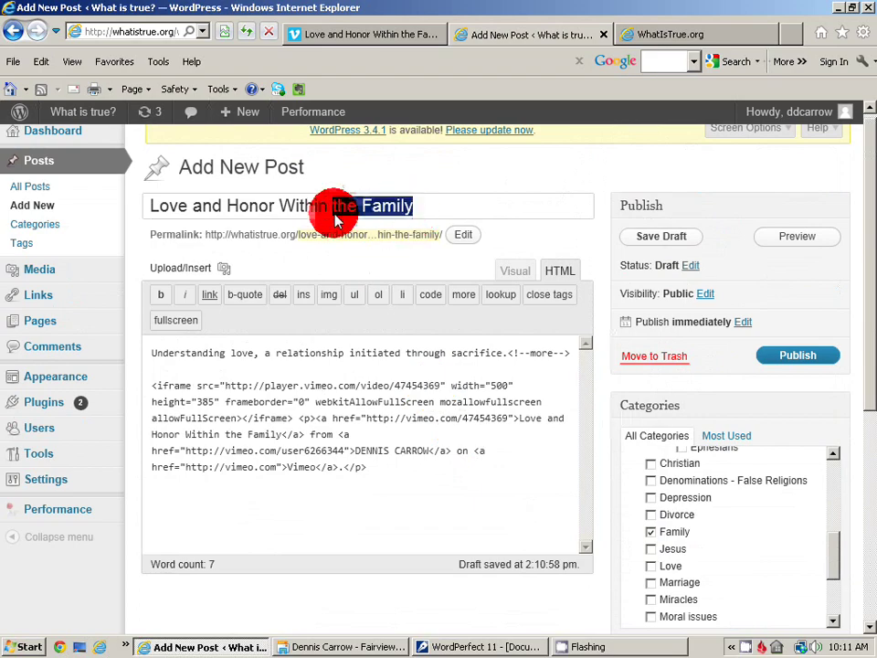
right_click(180, 211)
click(211, 250)
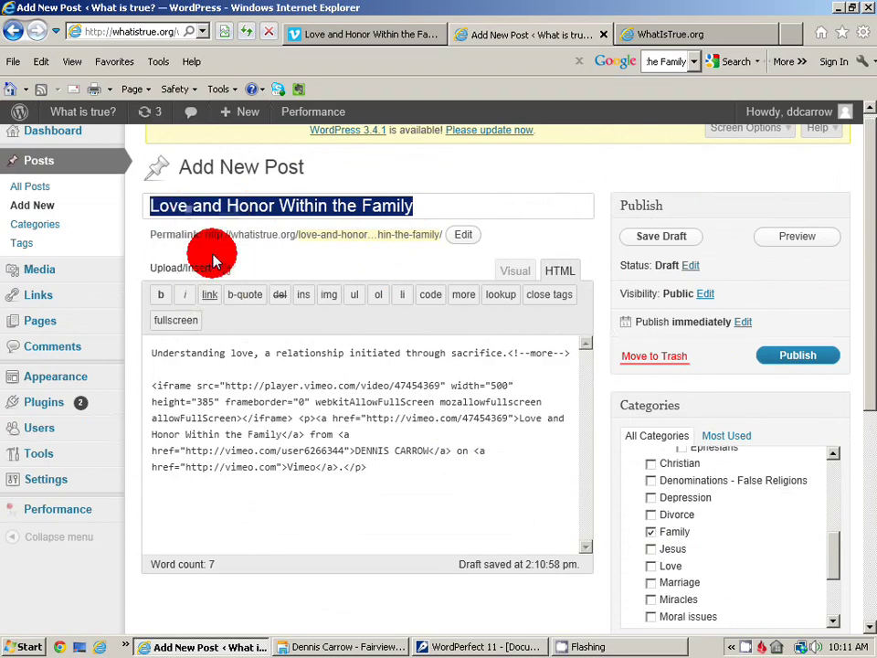
scroll(315, 402, down, 1)
scroll(316, 400, down, 1)
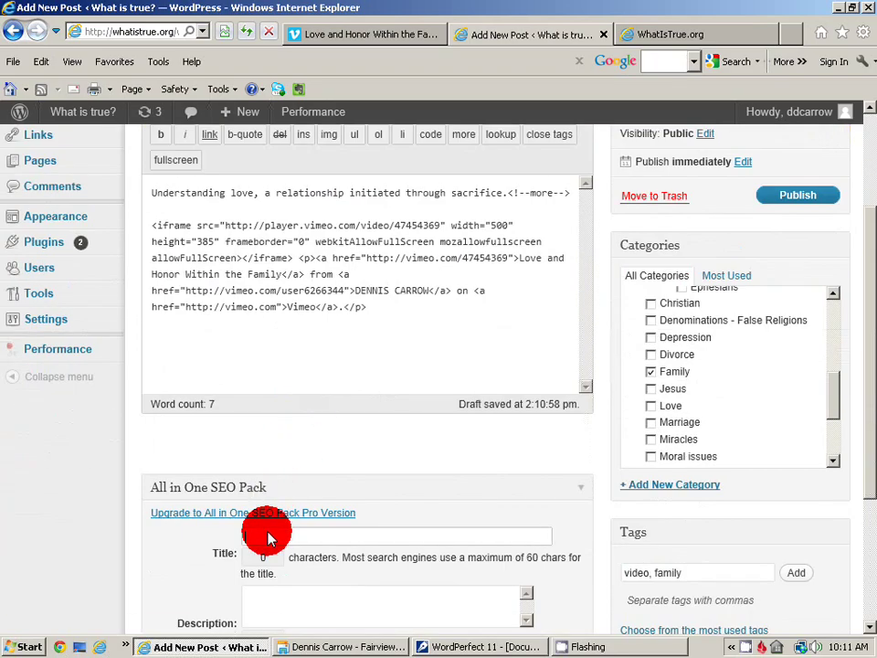
right_click(267, 536)
click(295, 484)
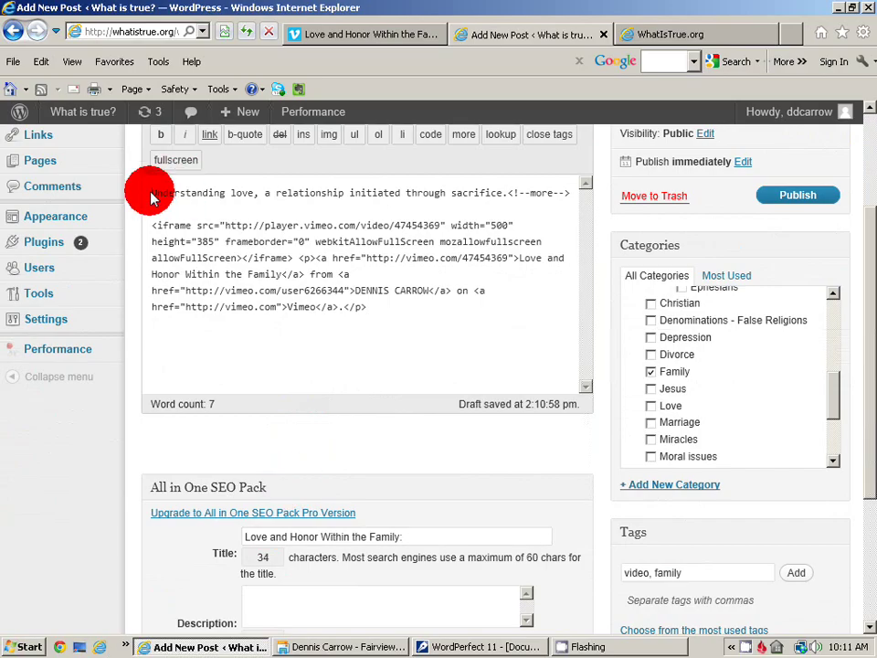
Append the excerpt sentence to the SEO title and delete the stray '<!--'.
drag(148, 193, 508, 201)
right_click(508, 201)
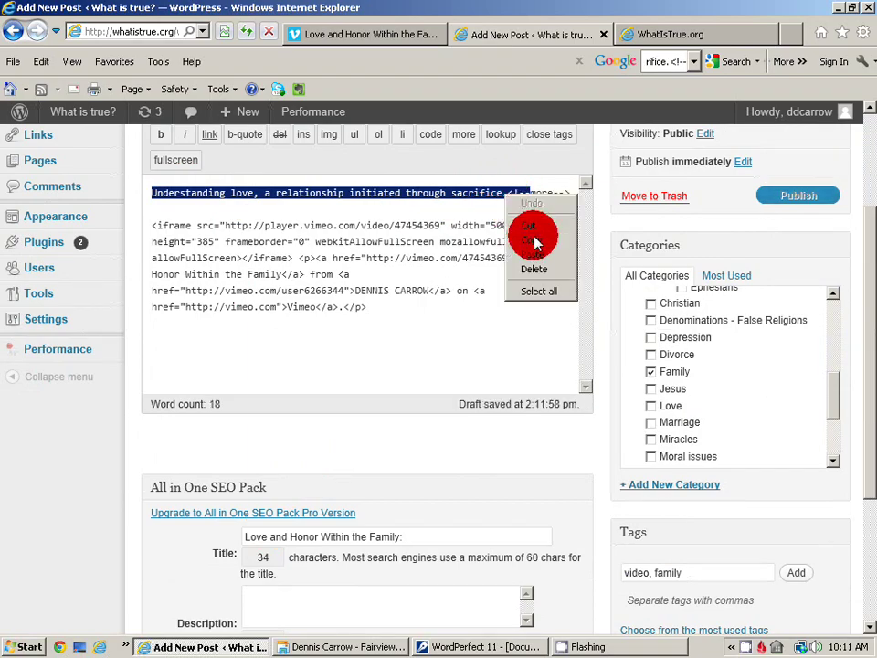
click(533, 218)
click(429, 541)
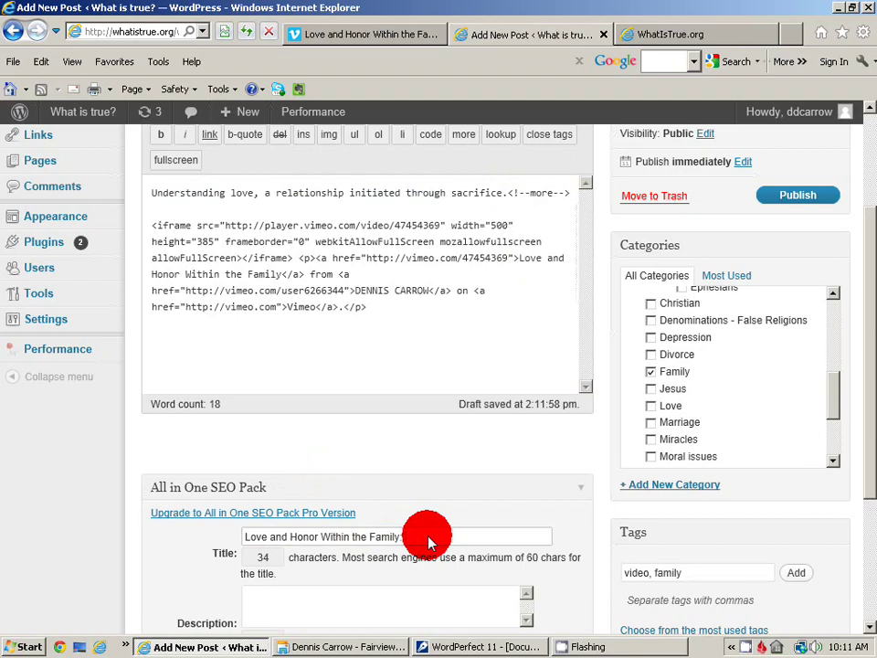
right_click(430, 541)
click(455, 490)
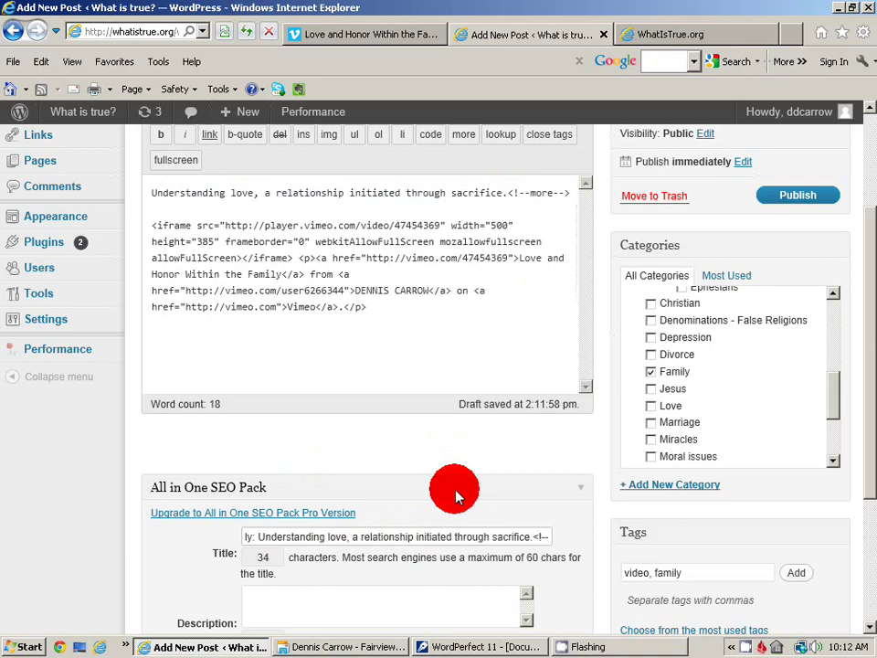
key(BackSpace)
key(BackSpace)
key(BackSpace)
key(BackSpace)
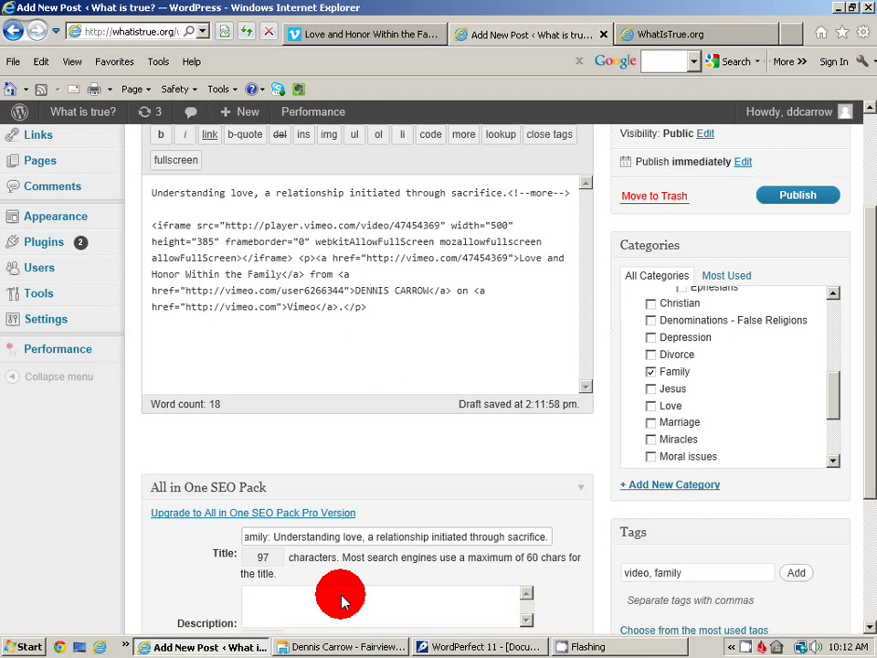
scroll(262, 559, down, 2)
Copy the full SEO title text into the SEO Description field.
click(267, 537)
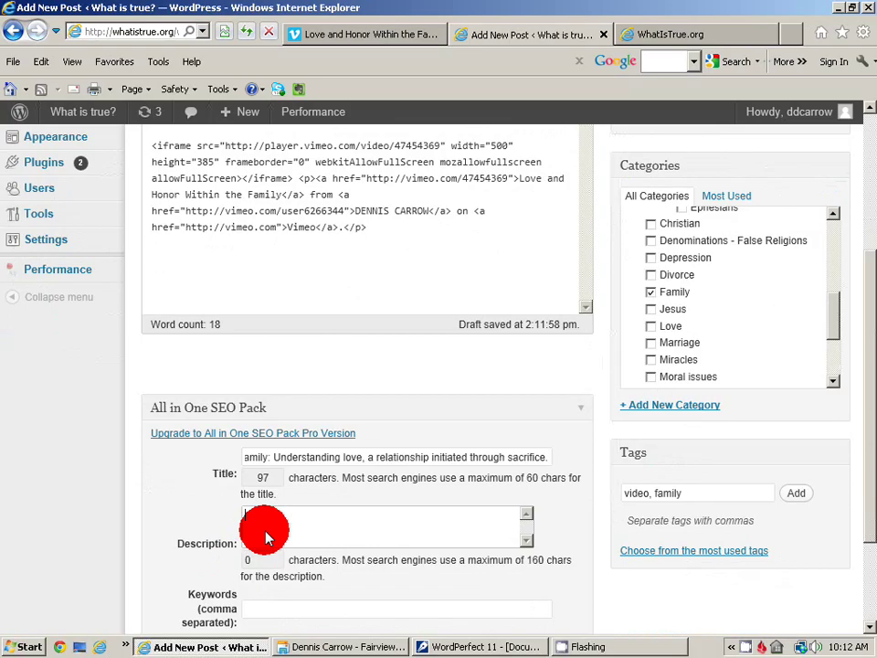
scroll(311, 533, up, 3)
scroll(329, 530, up, 2)
scroll(331, 523, down, 3)
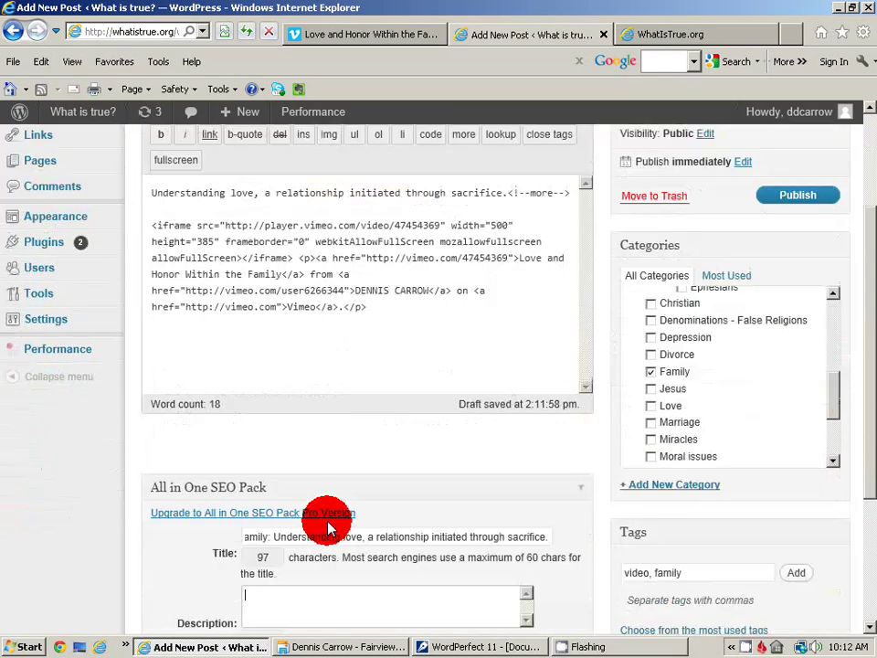
click(246, 539)
key(Left)
key(Left)
key(Left)
key(Left)
key(Left)
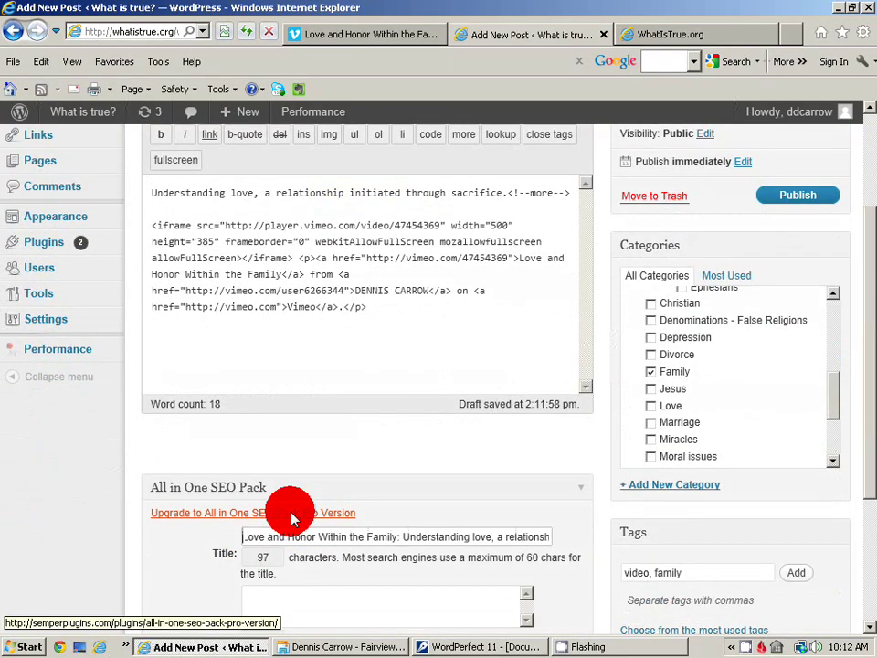
key(shift+End)
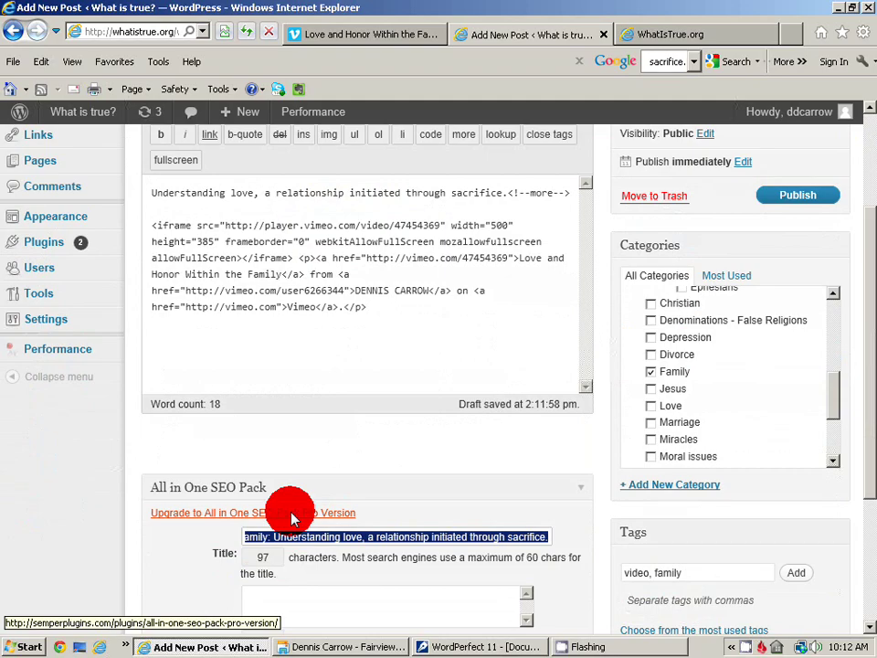
click(275, 612)
right_click(279, 612)
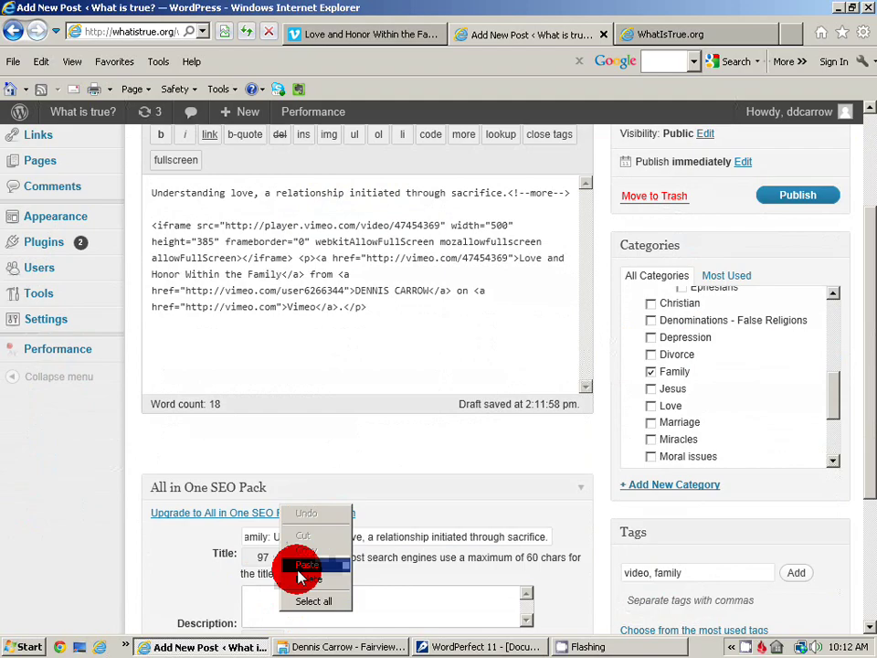
click(304, 566)
Enter SEO keywords 'video, family, marriage, Bible, Bible study, God, Jesus'.
scroll(320, 603, down, 2)
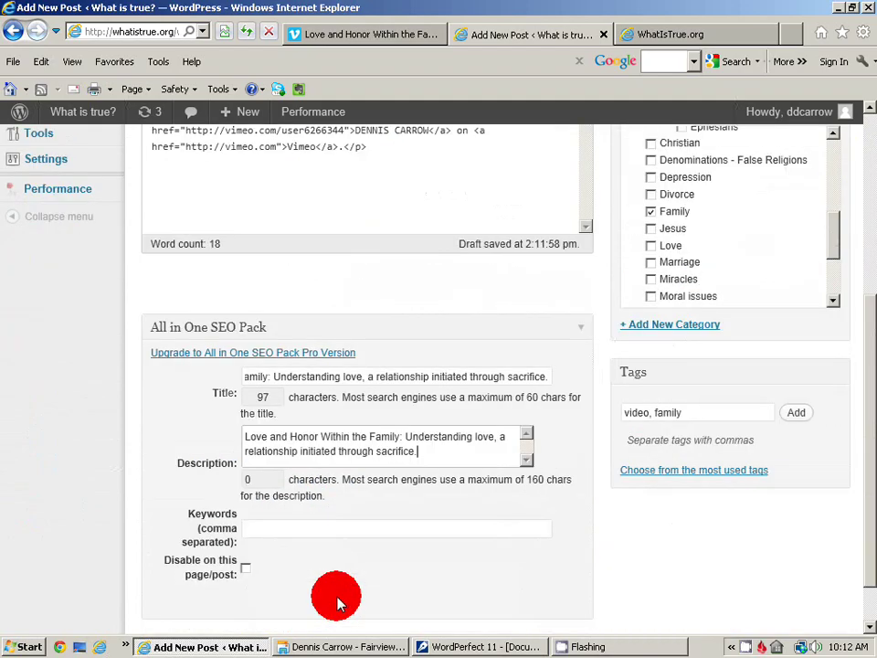
click(314, 530)
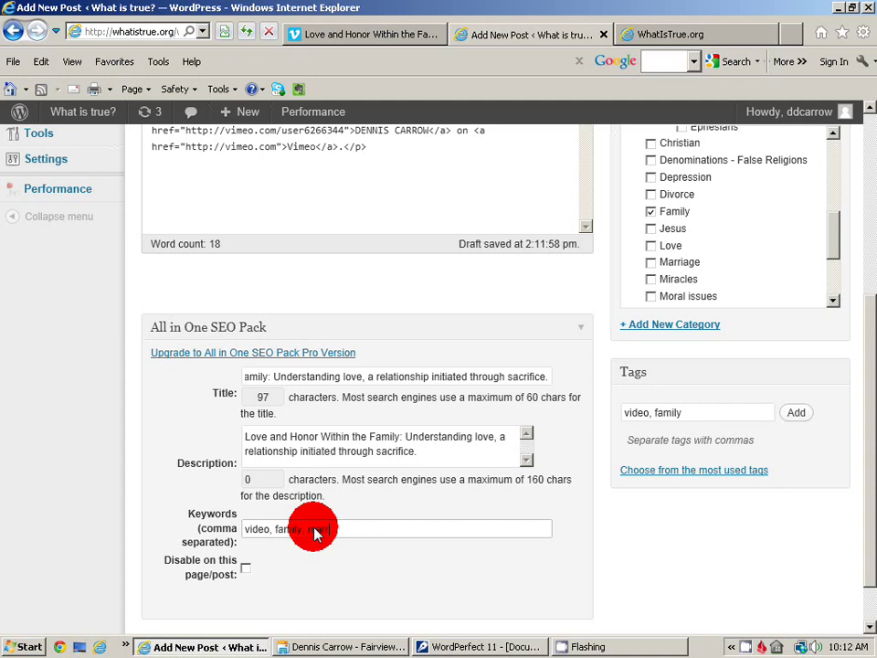
text(iage,)
text(Bible, Biblke)
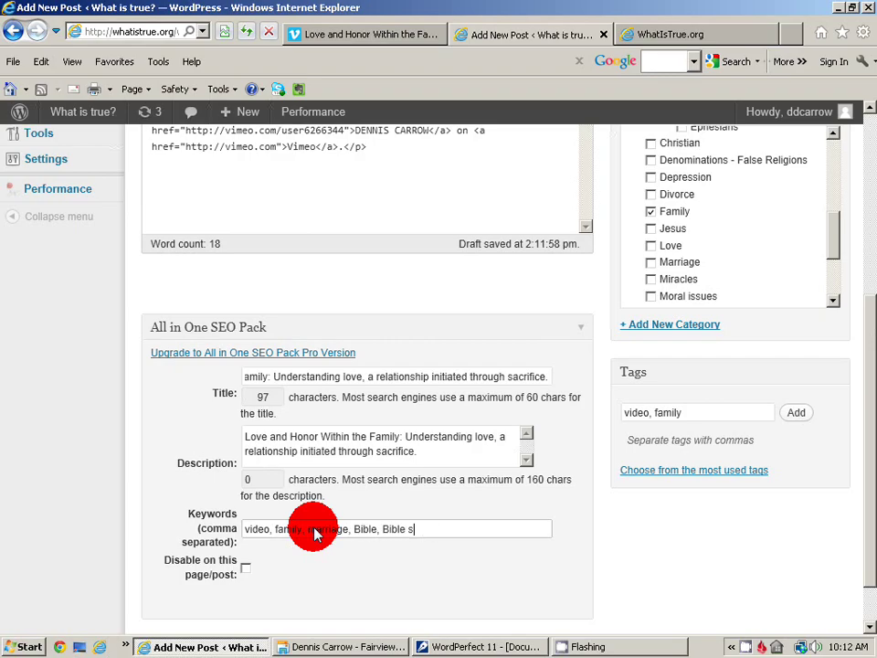
text(God, Jesus)
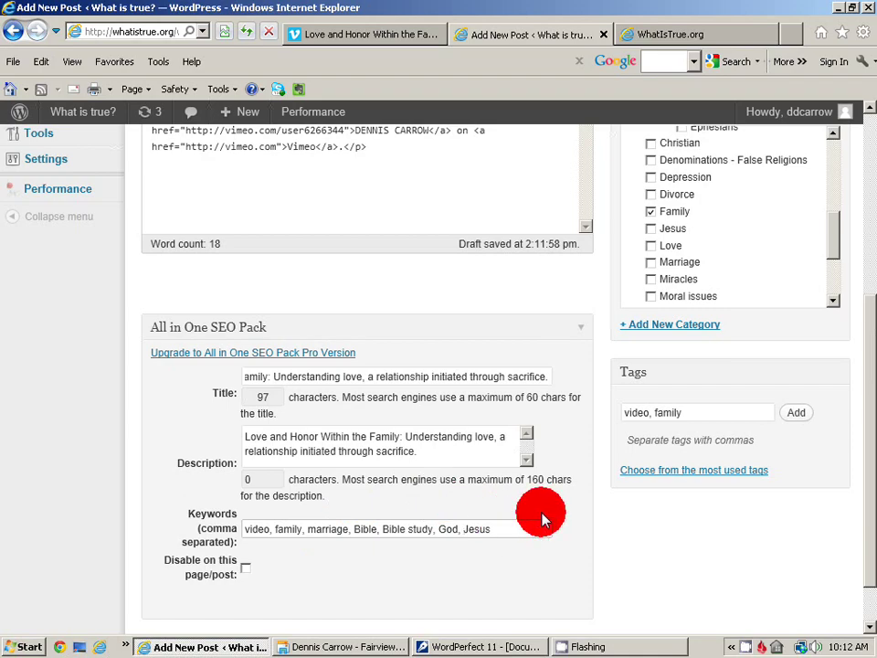
scroll(542, 513, up, 3)
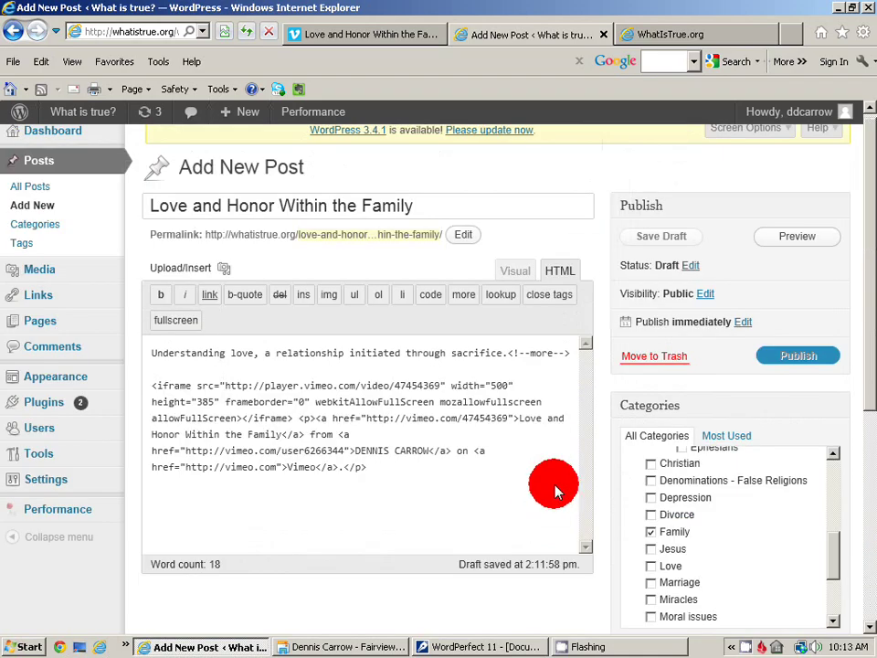
Publish 'Love and Honor Within the Family' and switch to the live WhatIsTrue.org tab.
click(791, 362)
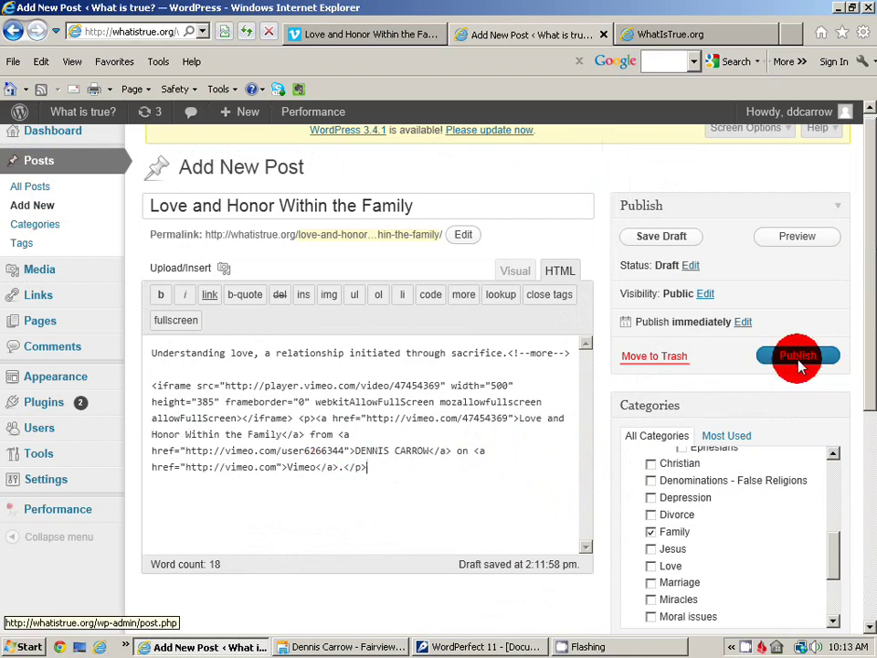
click(800, 363)
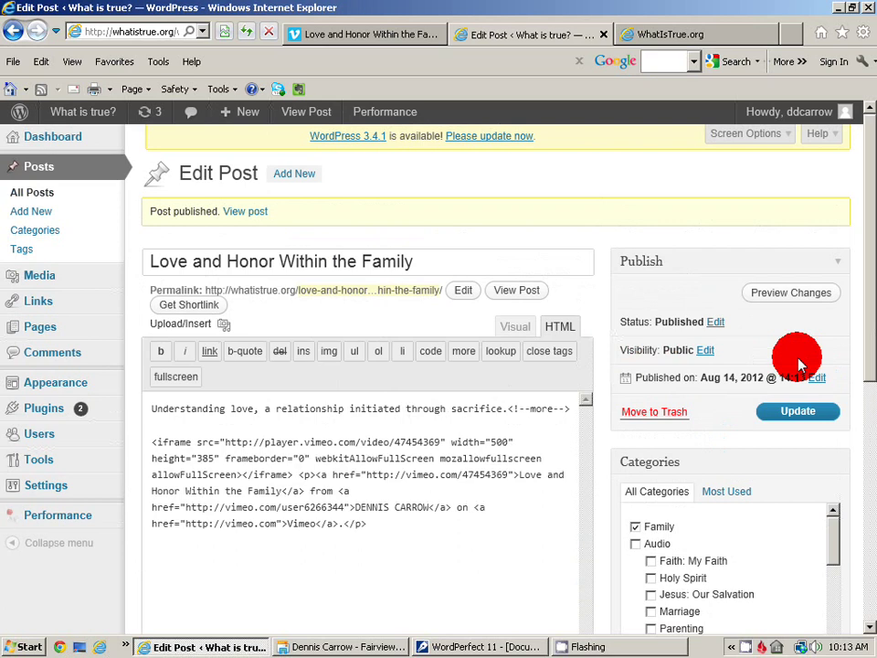
click(713, 33)
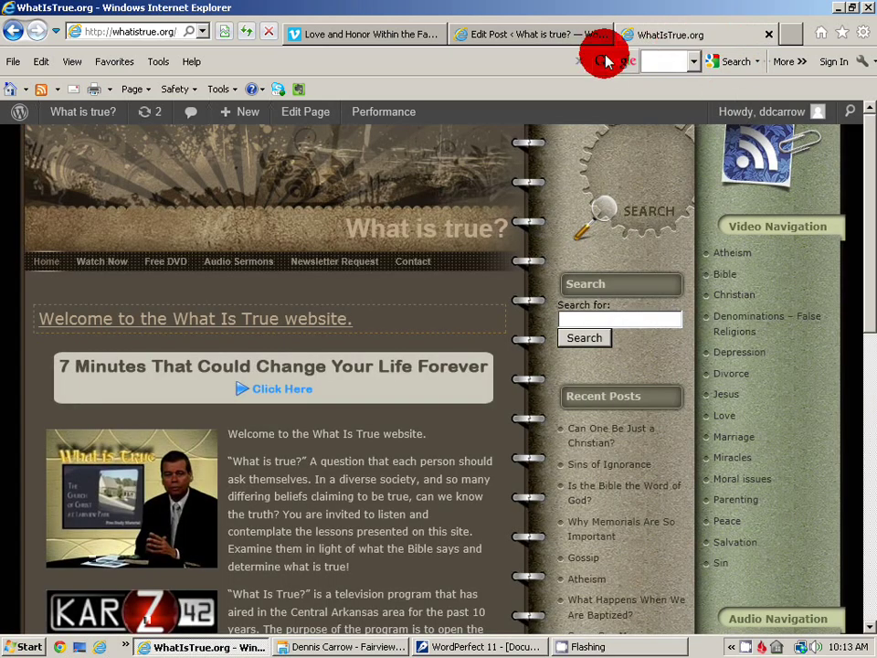
Reload the live homepage and open the Family category archive from Video Navigation.
click(246, 37)
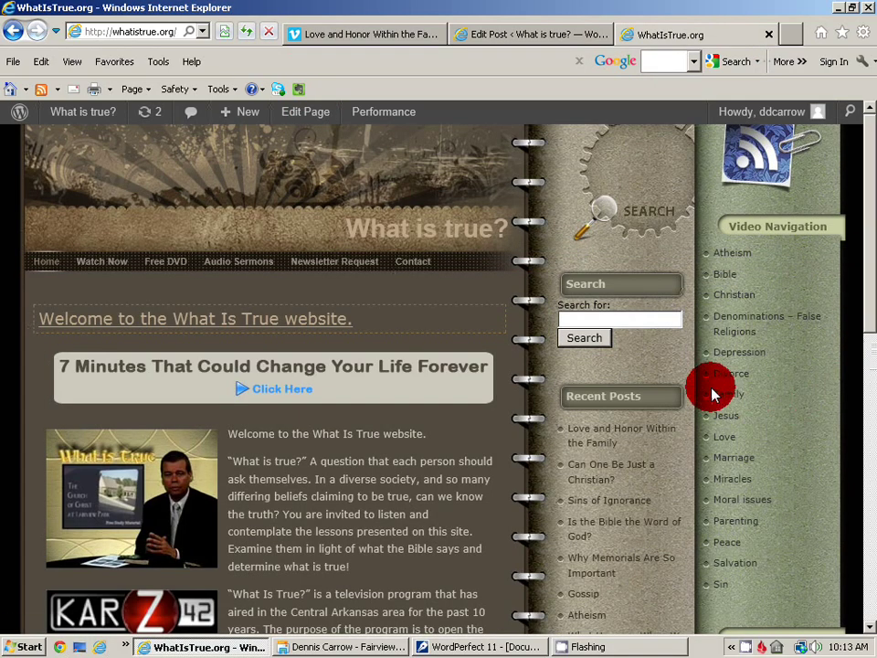
click(726, 400)
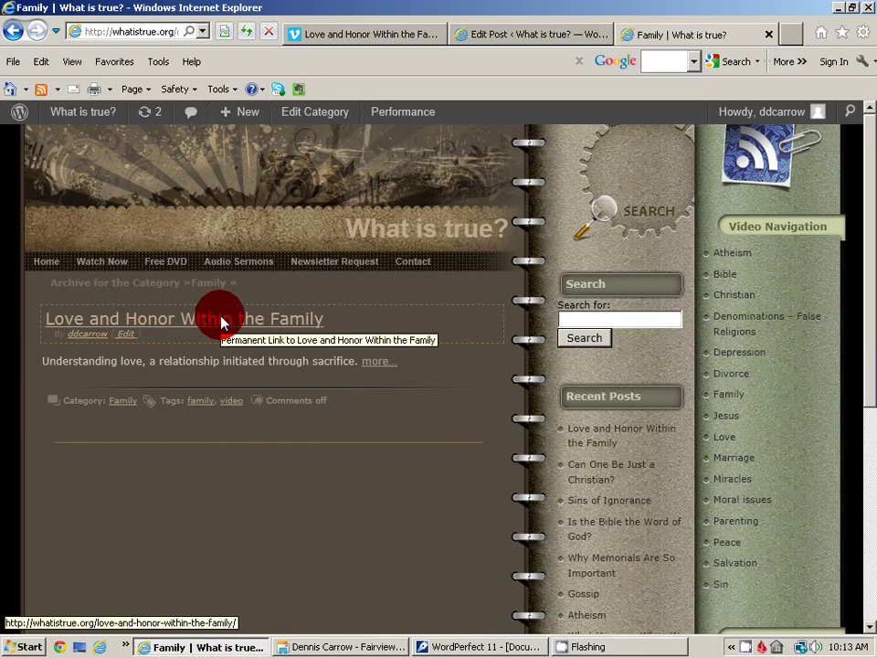
Open the post's page and play its embedded Vimeo video, pausing at 02:40.
click(302, 329)
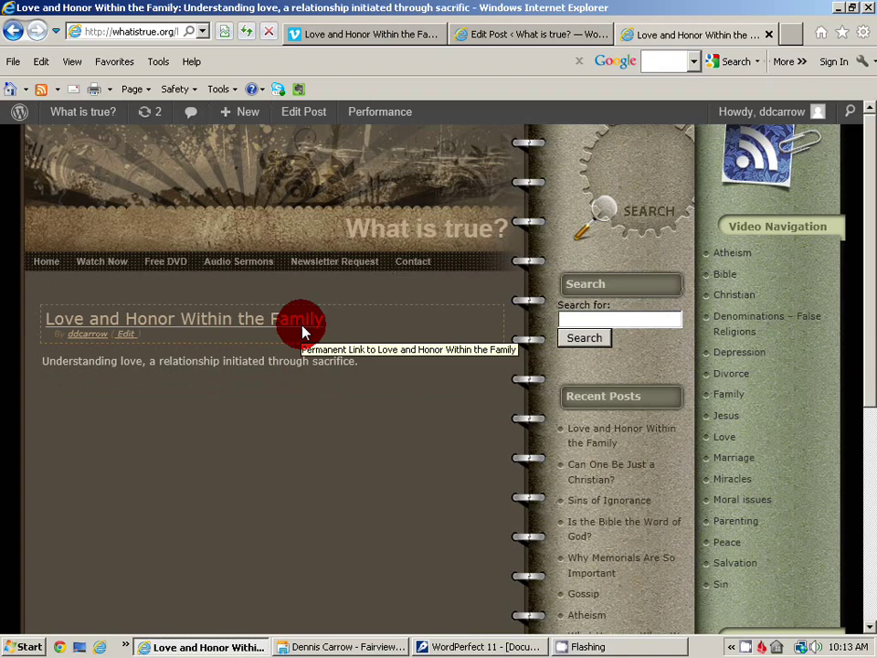
scroll(484, 370, down, 1)
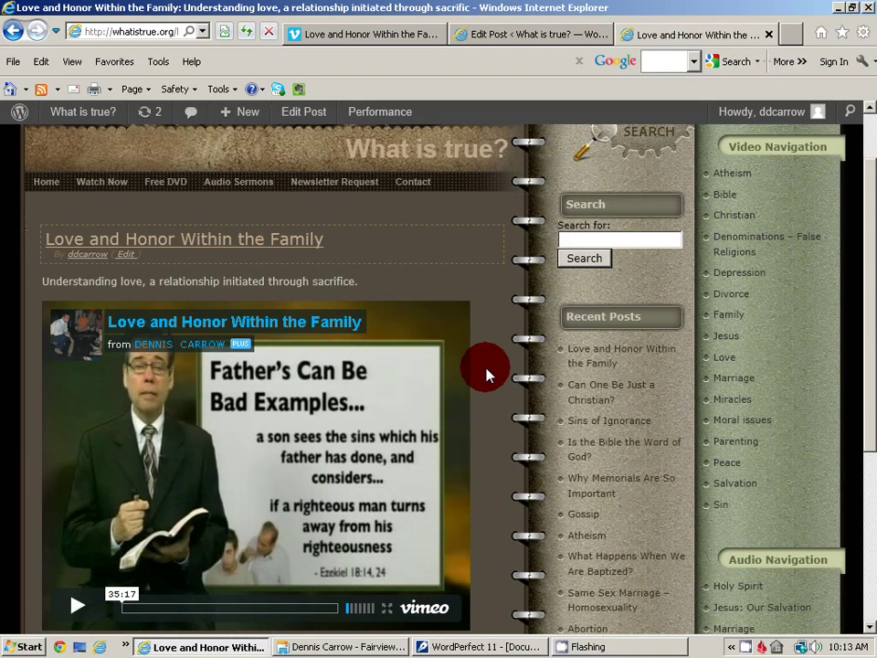
scroll(484, 370, down, 1)
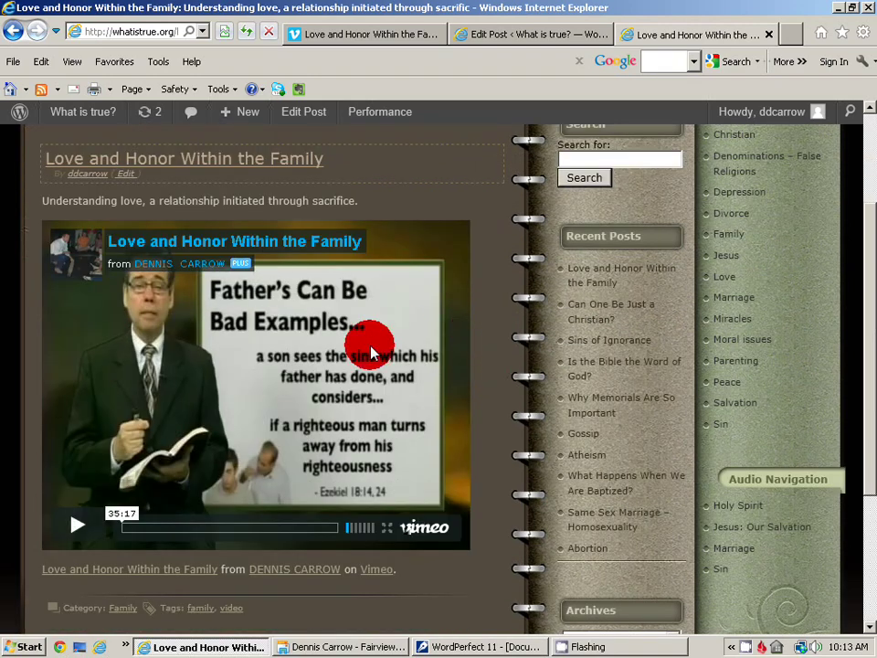
click(75, 530)
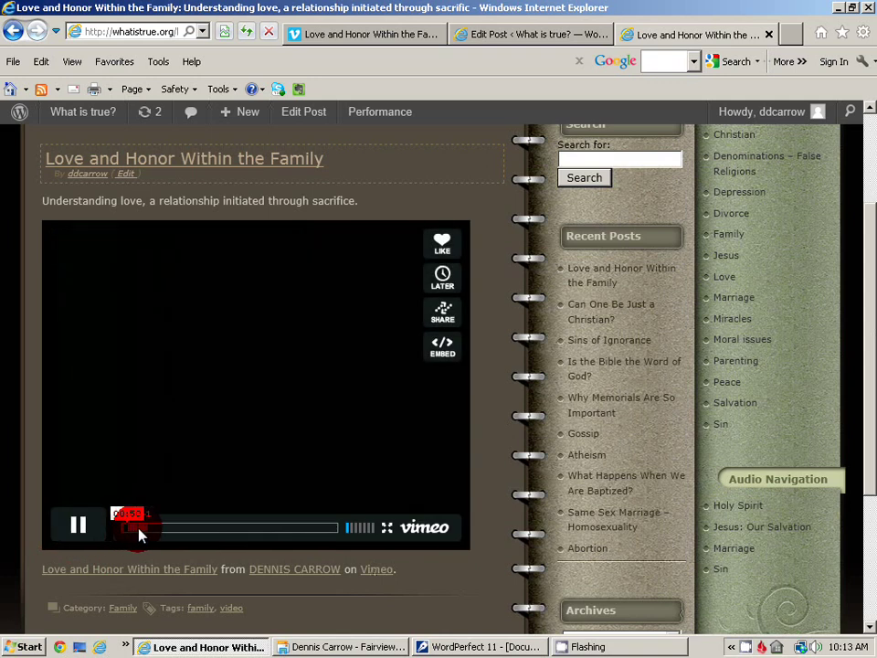
click(87, 538)
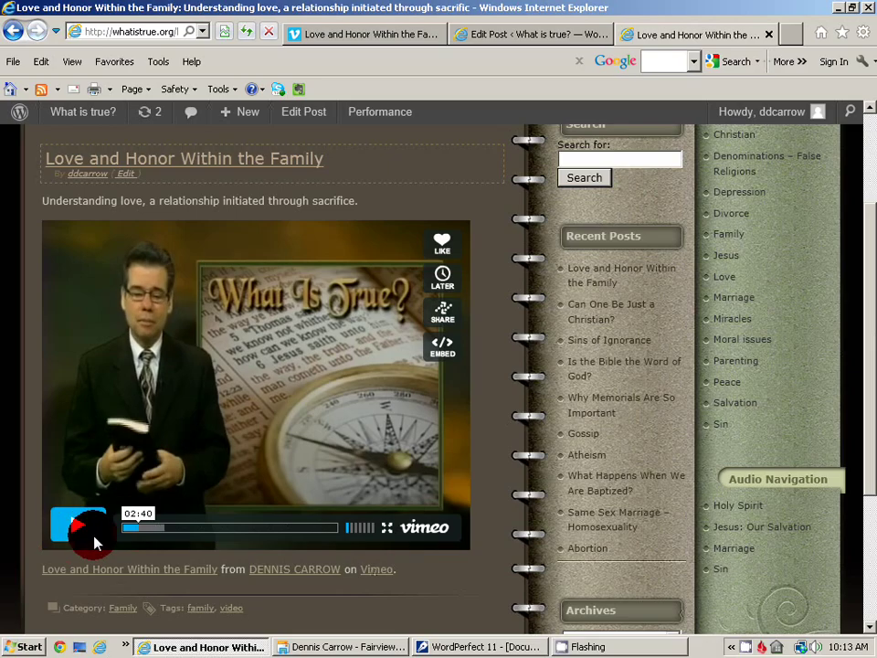